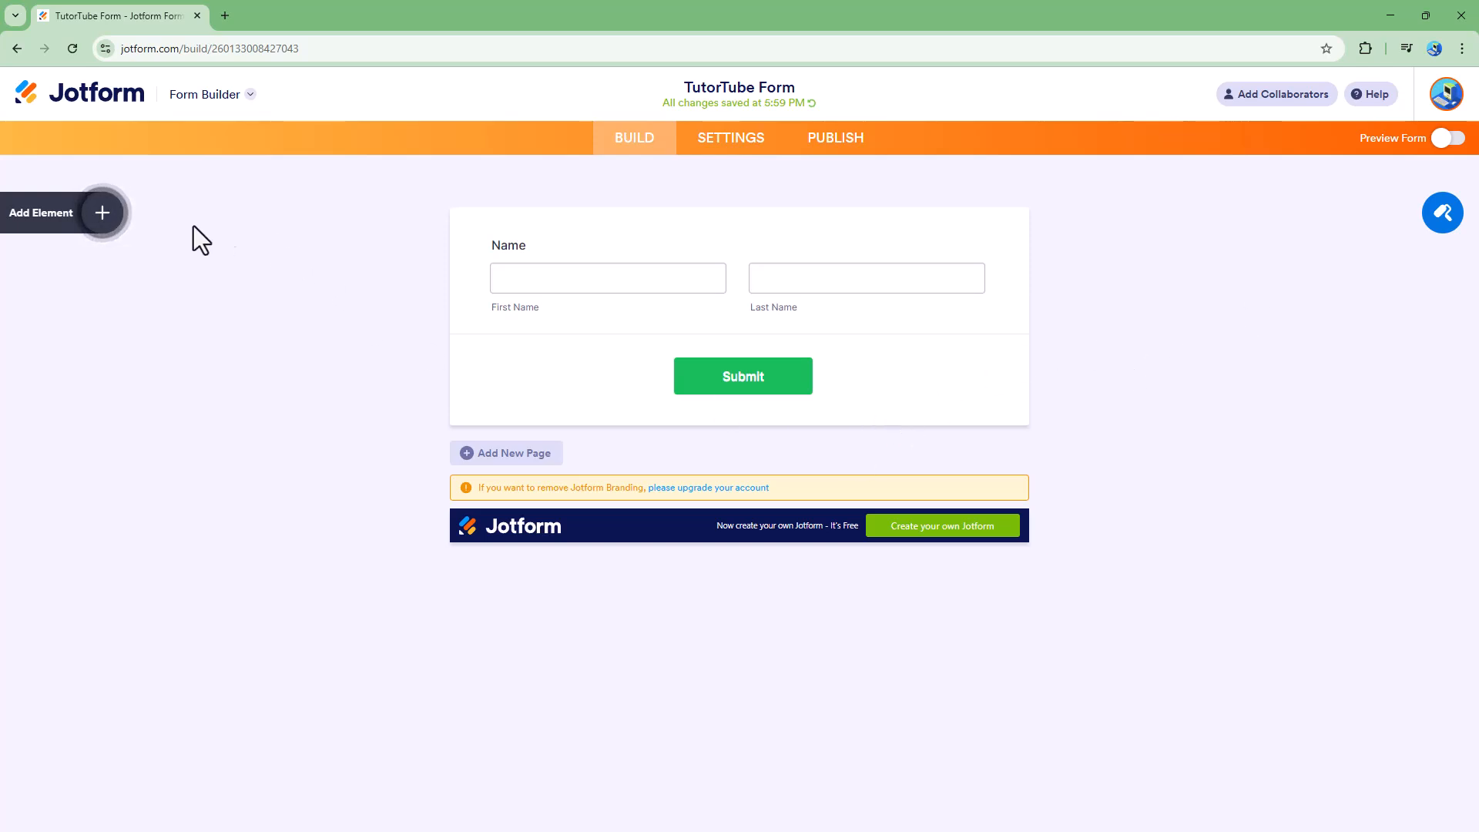
Add the Add Options widget to the form and title its question "Tell me what you want to learn".
{"action": "left_click", "coordinate": [102, 215]}
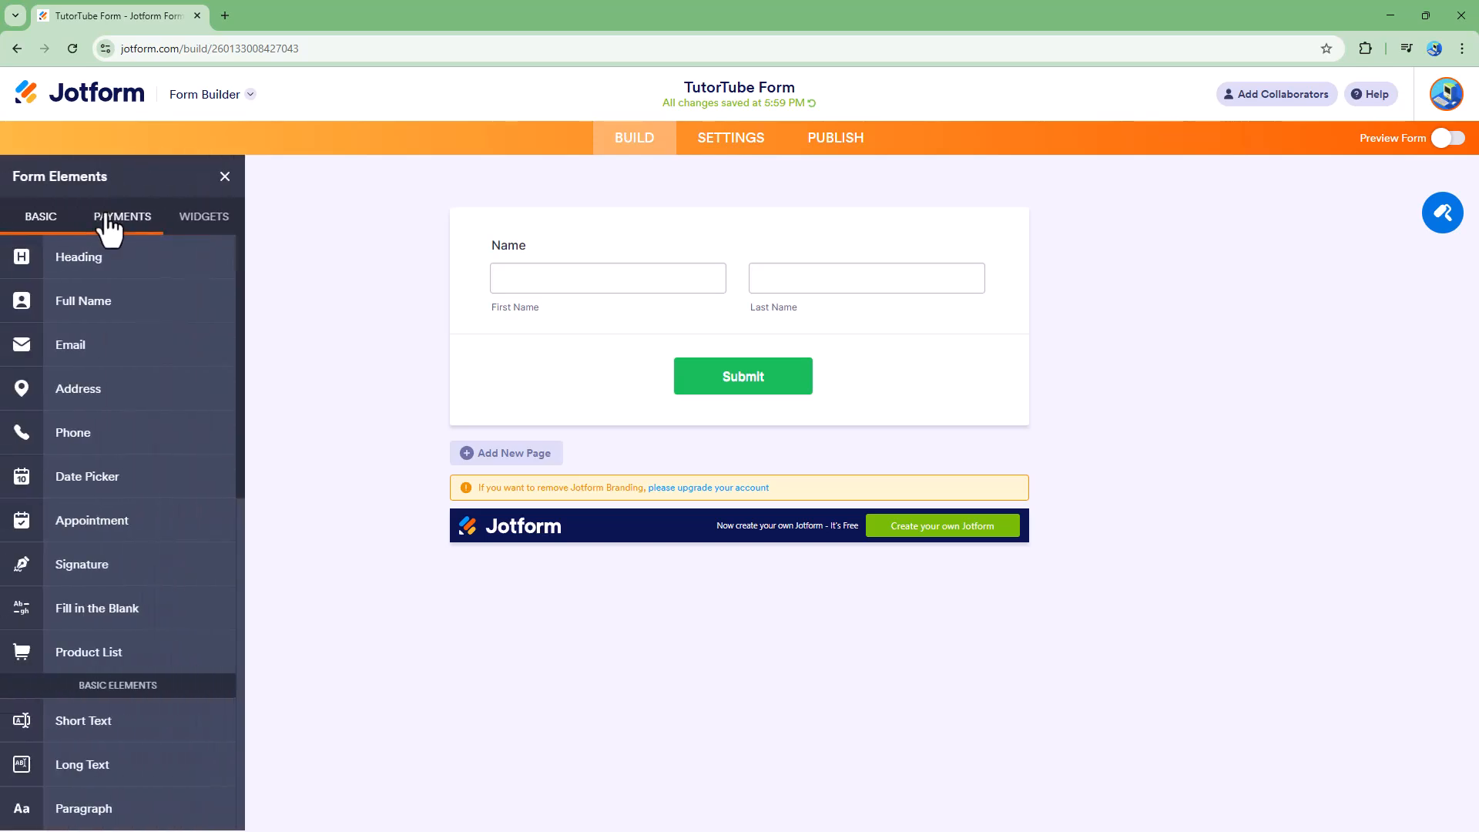
{"action": "left_click", "coordinate": [201, 224]}
{"action": "scroll", "coordinate": [154, 401], "scroll_direction": "down", "scroll_amount": 4}
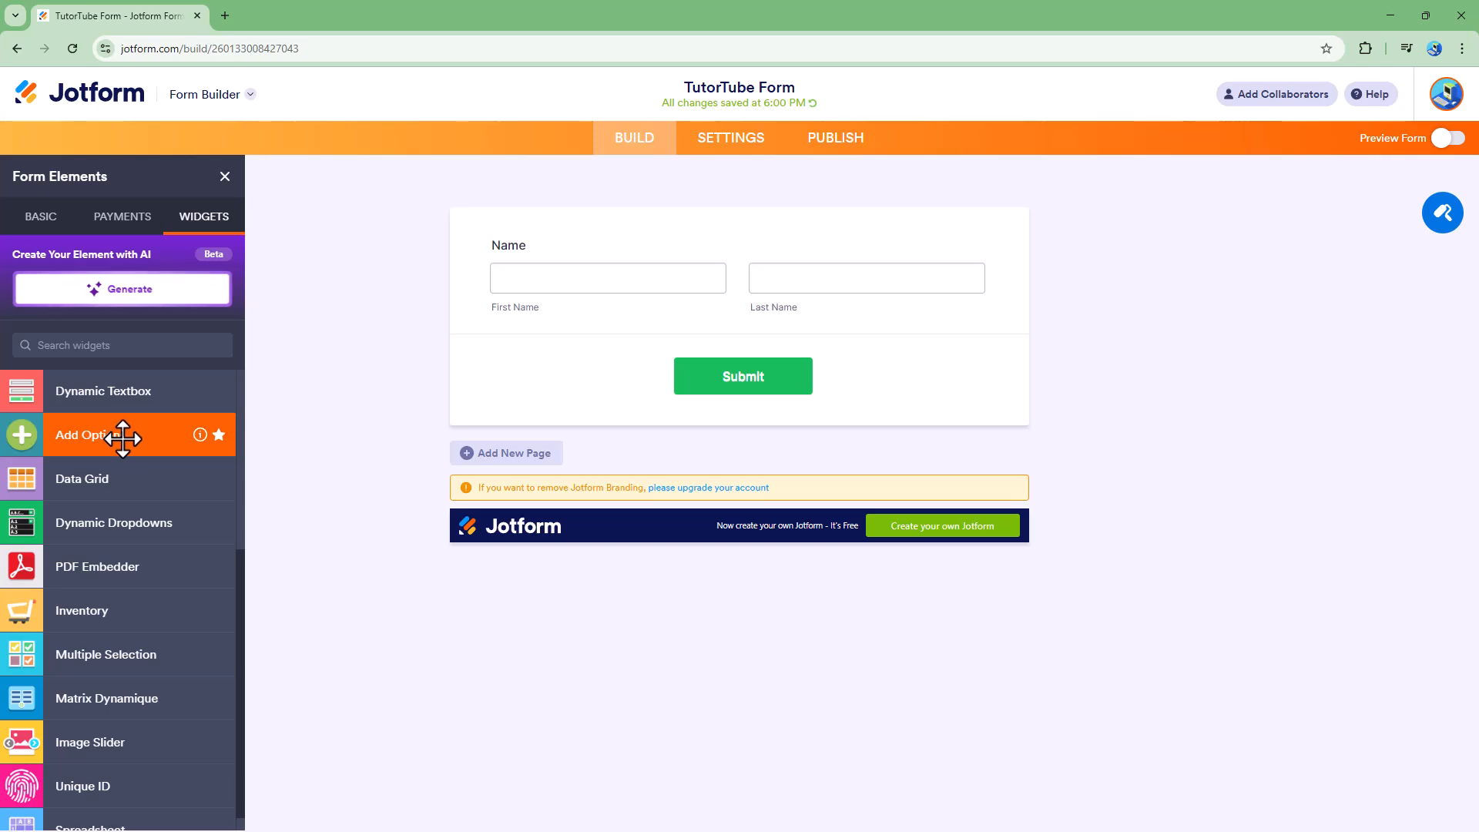
{"action": "left_click", "coordinate": [102, 436]}
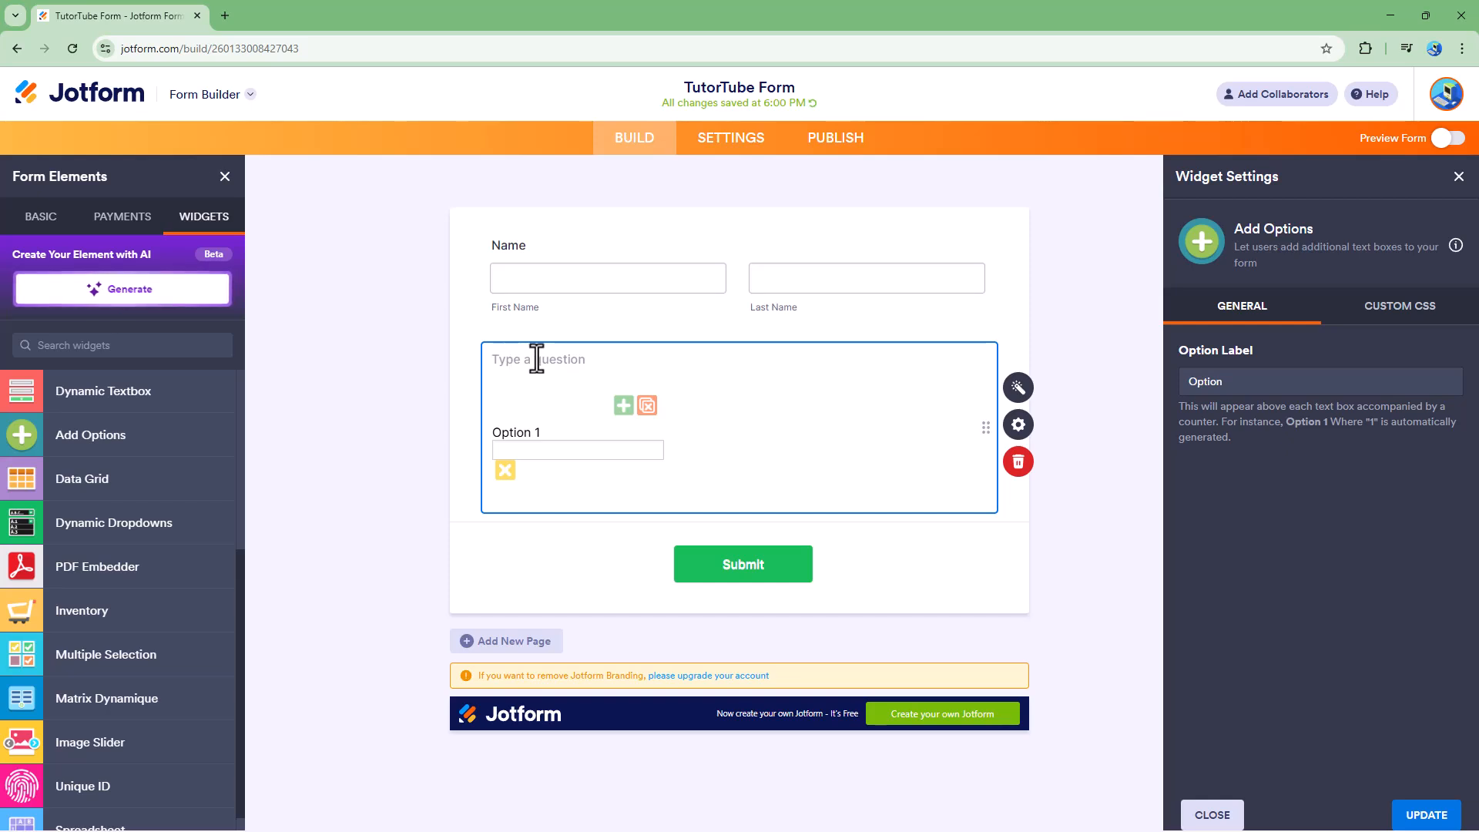
{"action": "type", "text": "Tell me what you want to learn"}
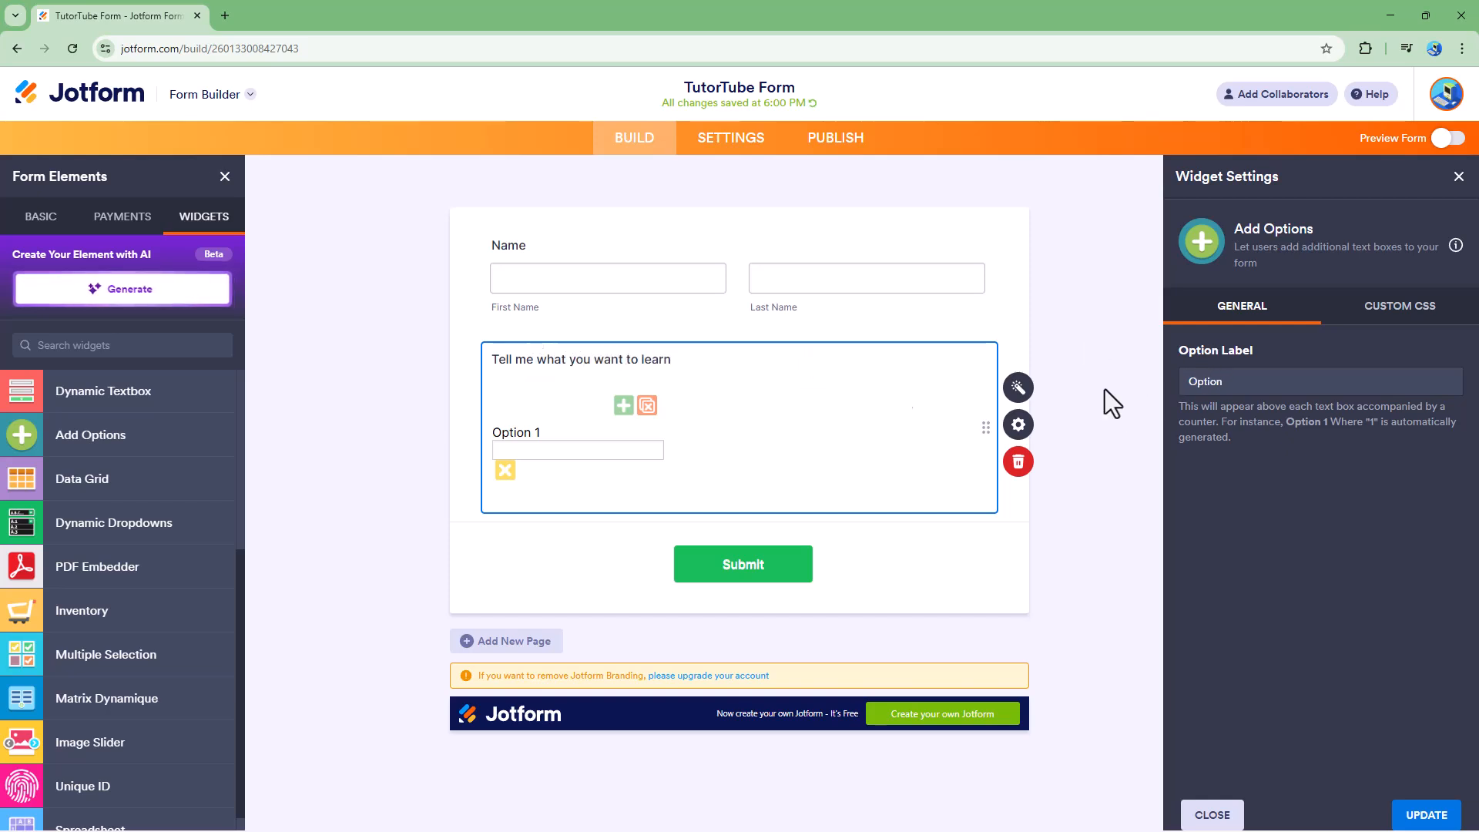
Set the widget's option label to "Topic" and update the widget.
{"action": "left_click_drag", "start_coordinate": [1248, 385], "coordinate": [1154, 385]}
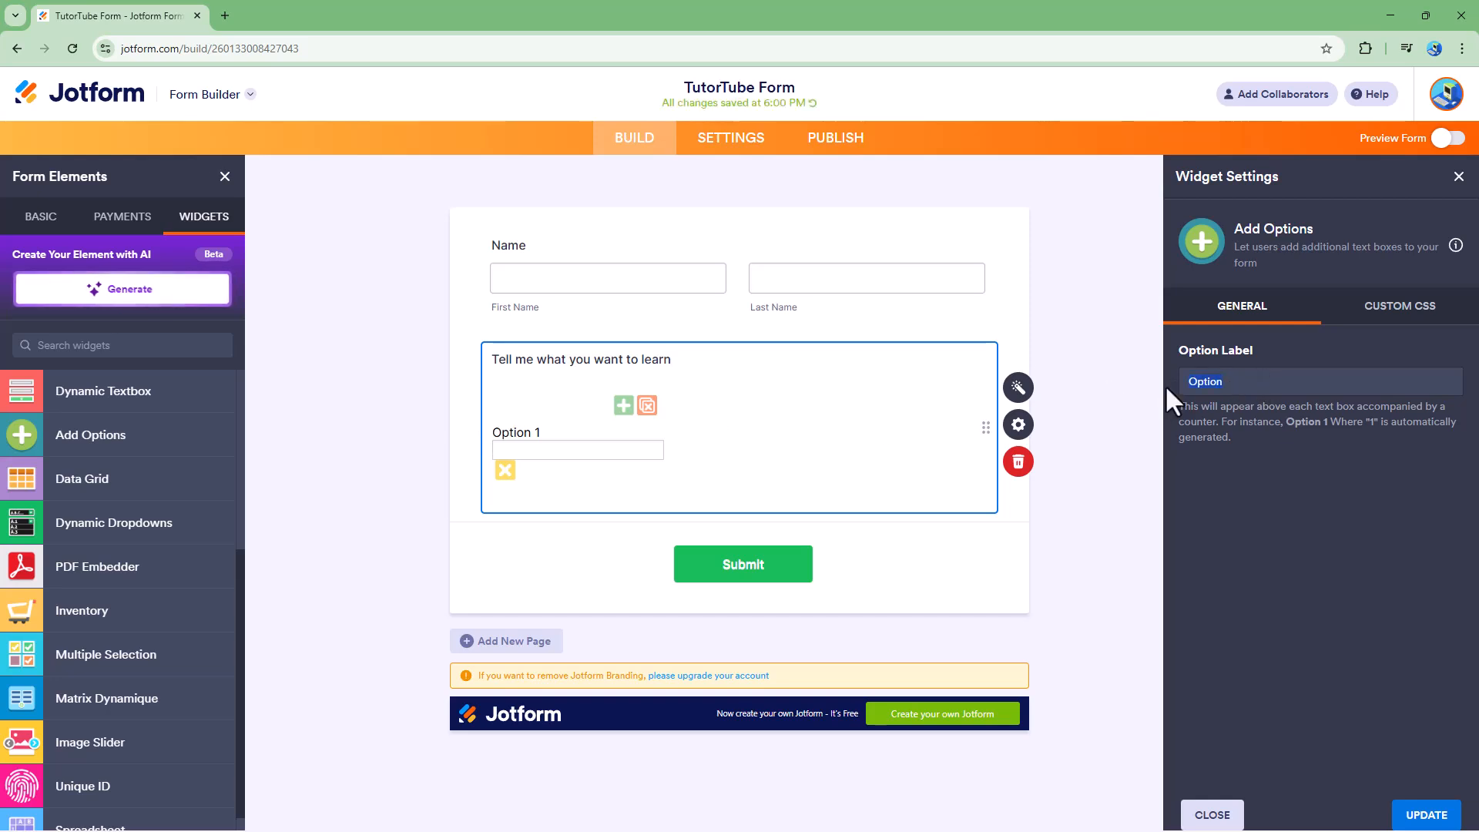
{"action": "type", "text": "Topic"}
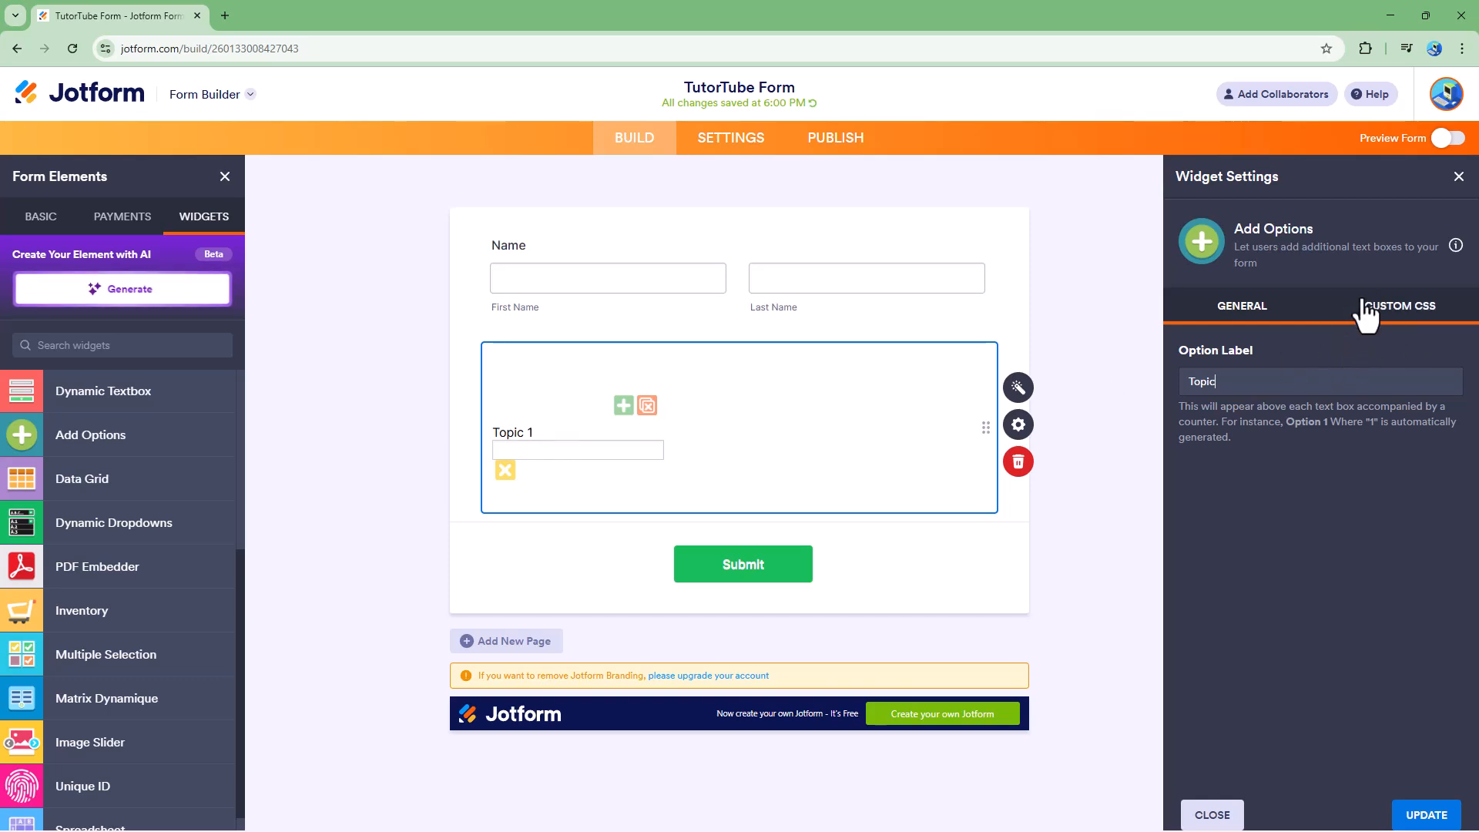
{"action": "left_click", "coordinate": [1417, 818]}
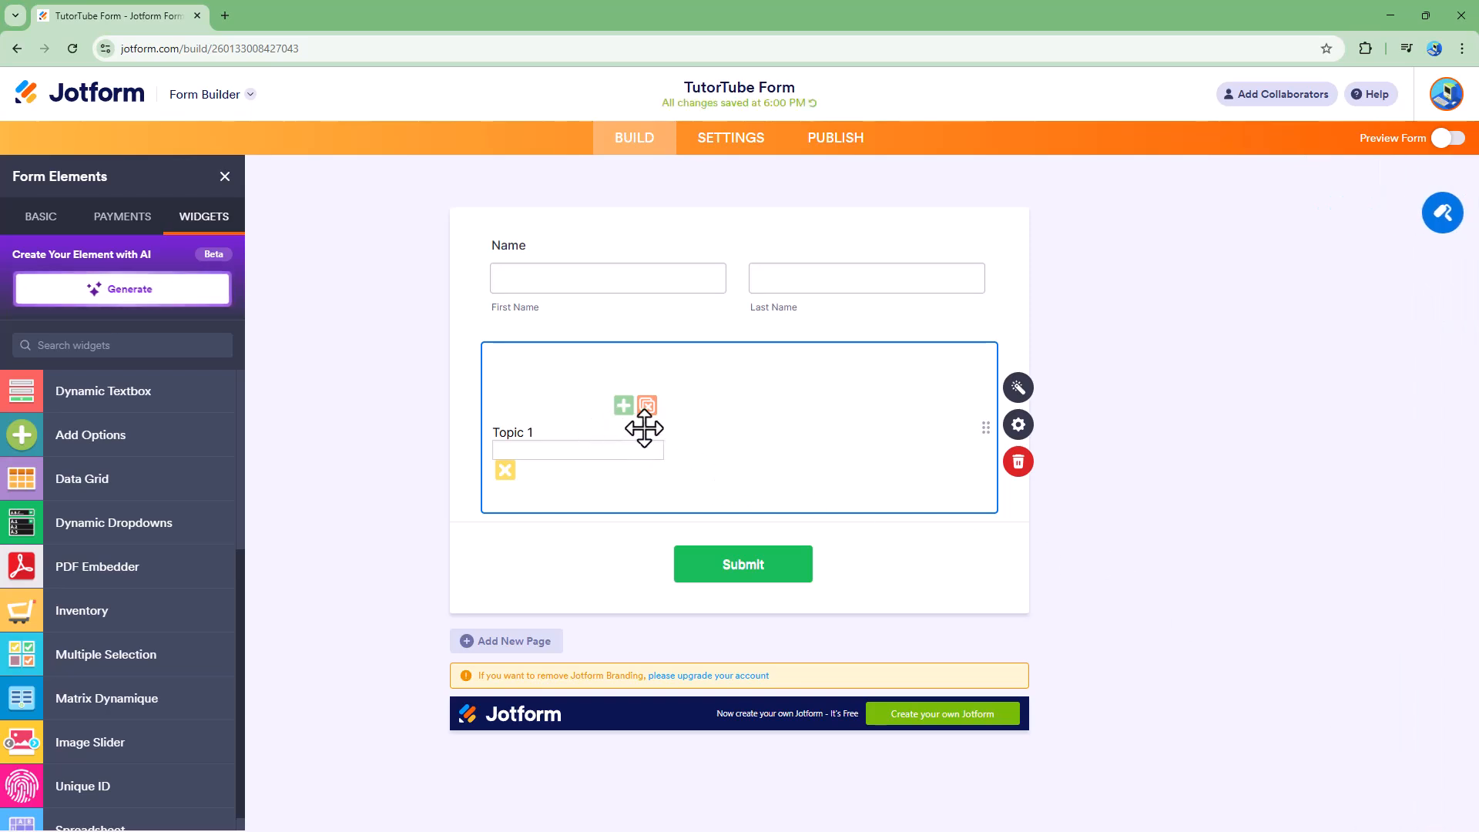
Try the alignment options in the Add Options widget's properties and settle on Center.
{"action": "left_click", "coordinate": [1017, 429]}
{"action": "left_click", "coordinate": [1241, 288]}
{"action": "left_click", "coordinate": [1205, 337]}
{"action": "left_click", "coordinate": [1236, 293]}
{"action": "left_click", "coordinate": [1230, 356]}
{"action": "left_click", "coordinate": [1228, 301]}
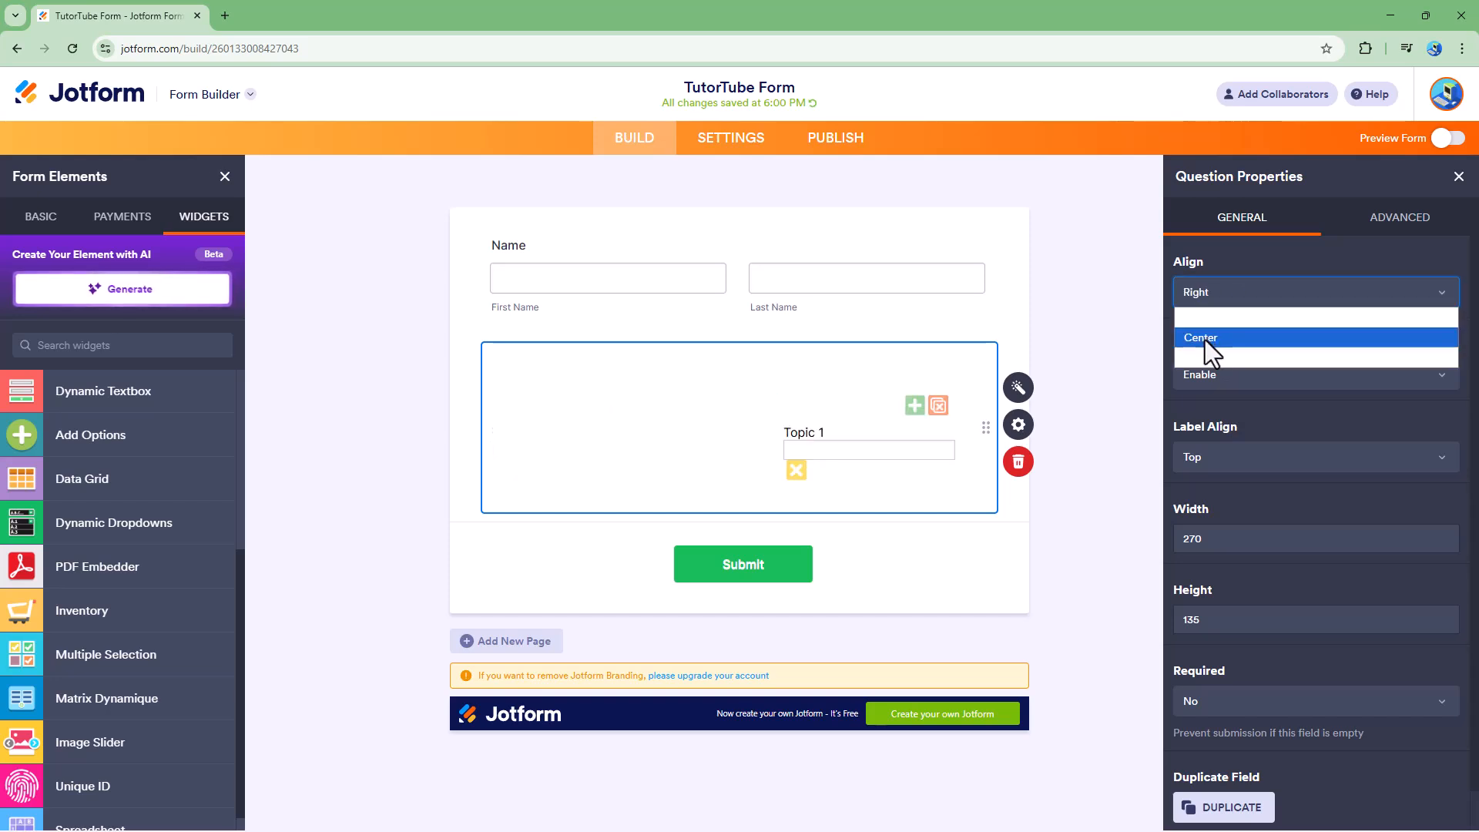
{"action": "left_click", "coordinate": [1205, 339]}
Disable and re-enable the widget's label, and enter "Enter what you want to learn" as its question text.
{"action": "left_click", "coordinate": [1207, 373]}
{"action": "left_click", "coordinate": [1206, 399]}
{"action": "left_click", "coordinate": [1204, 367]}
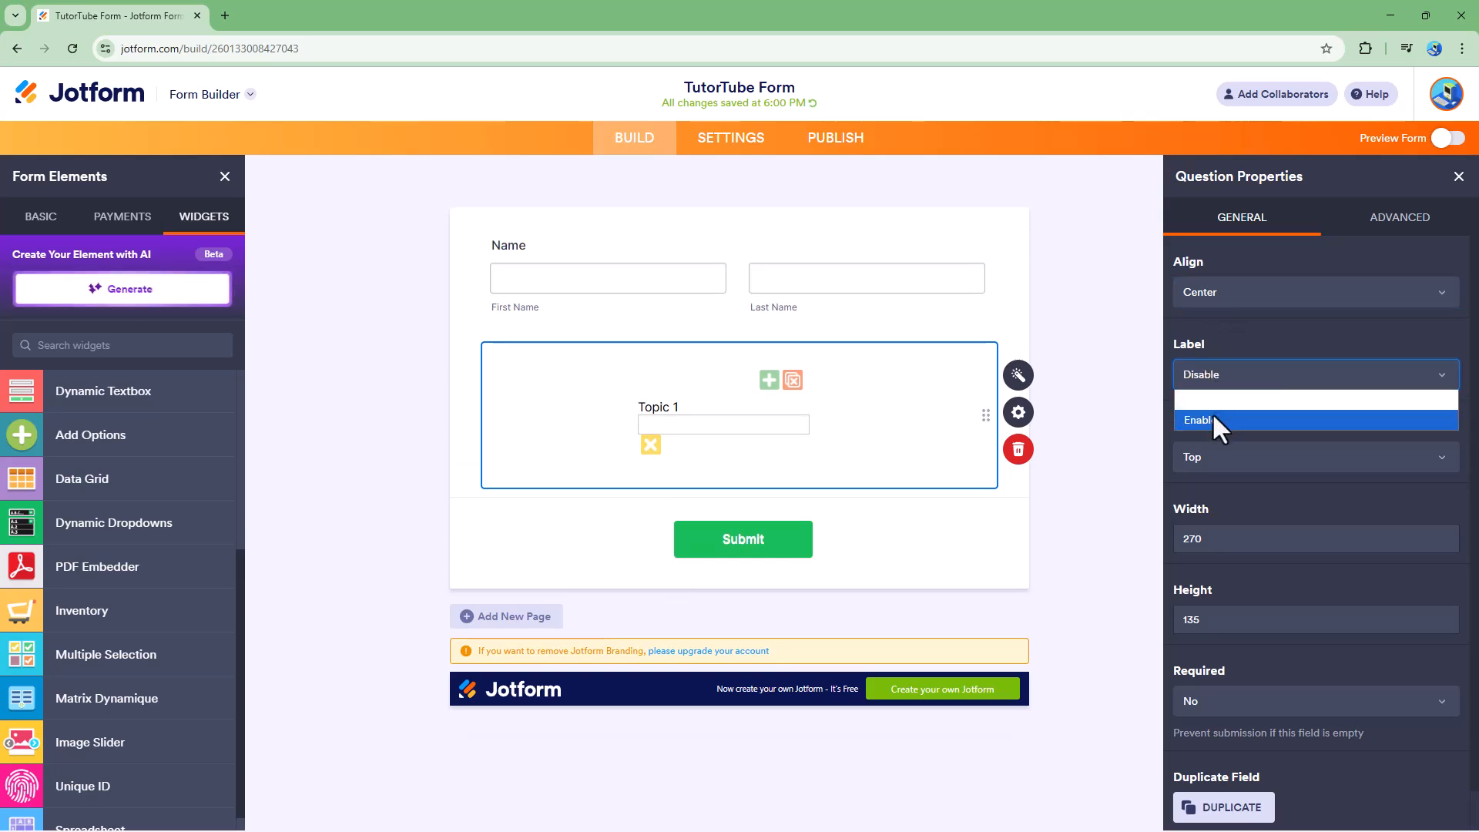
{"action": "left_click", "coordinate": [1212, 420]}
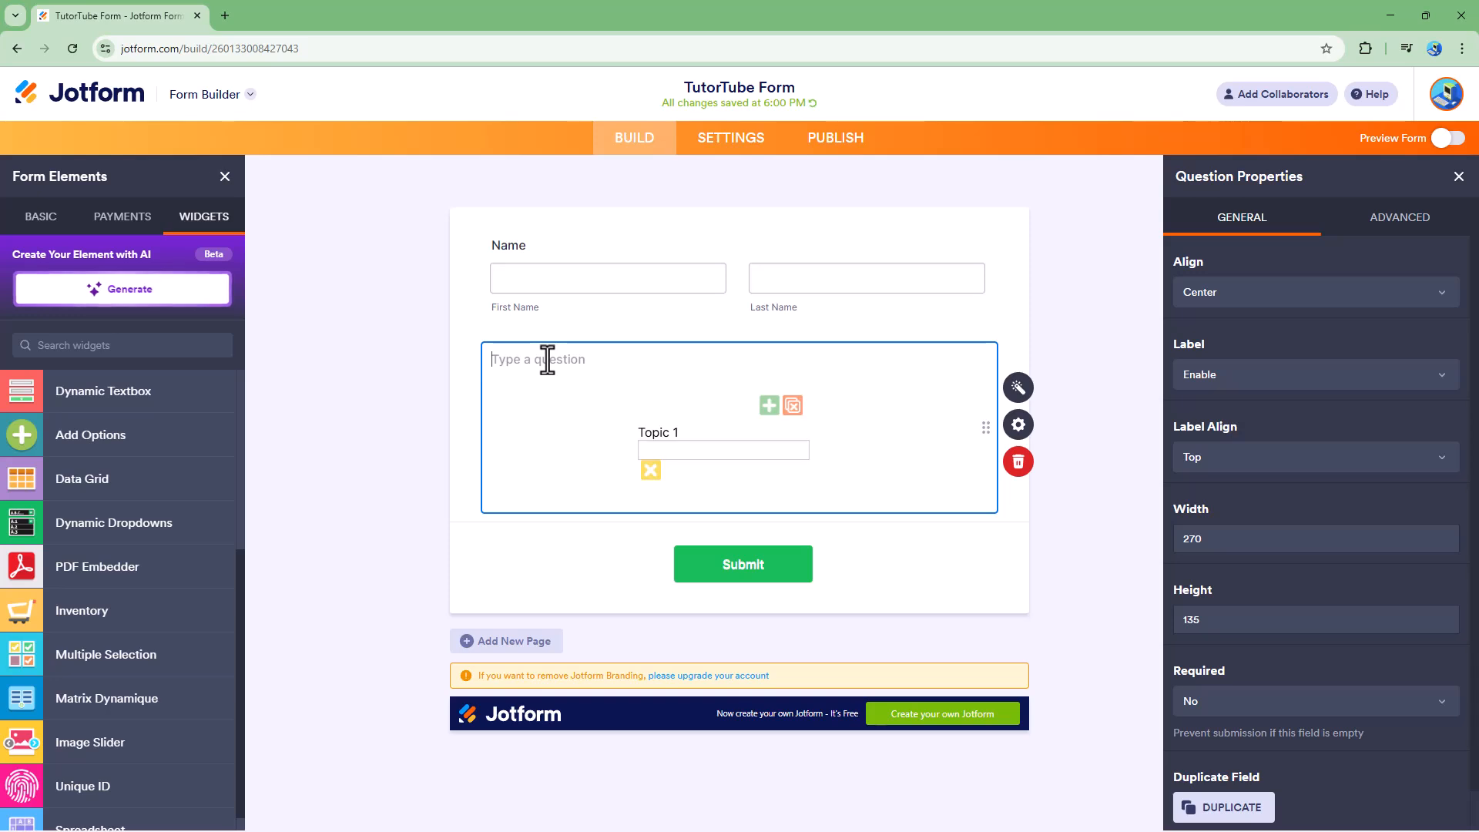
{"action": "type", "text": "Enter what you want to learn"}
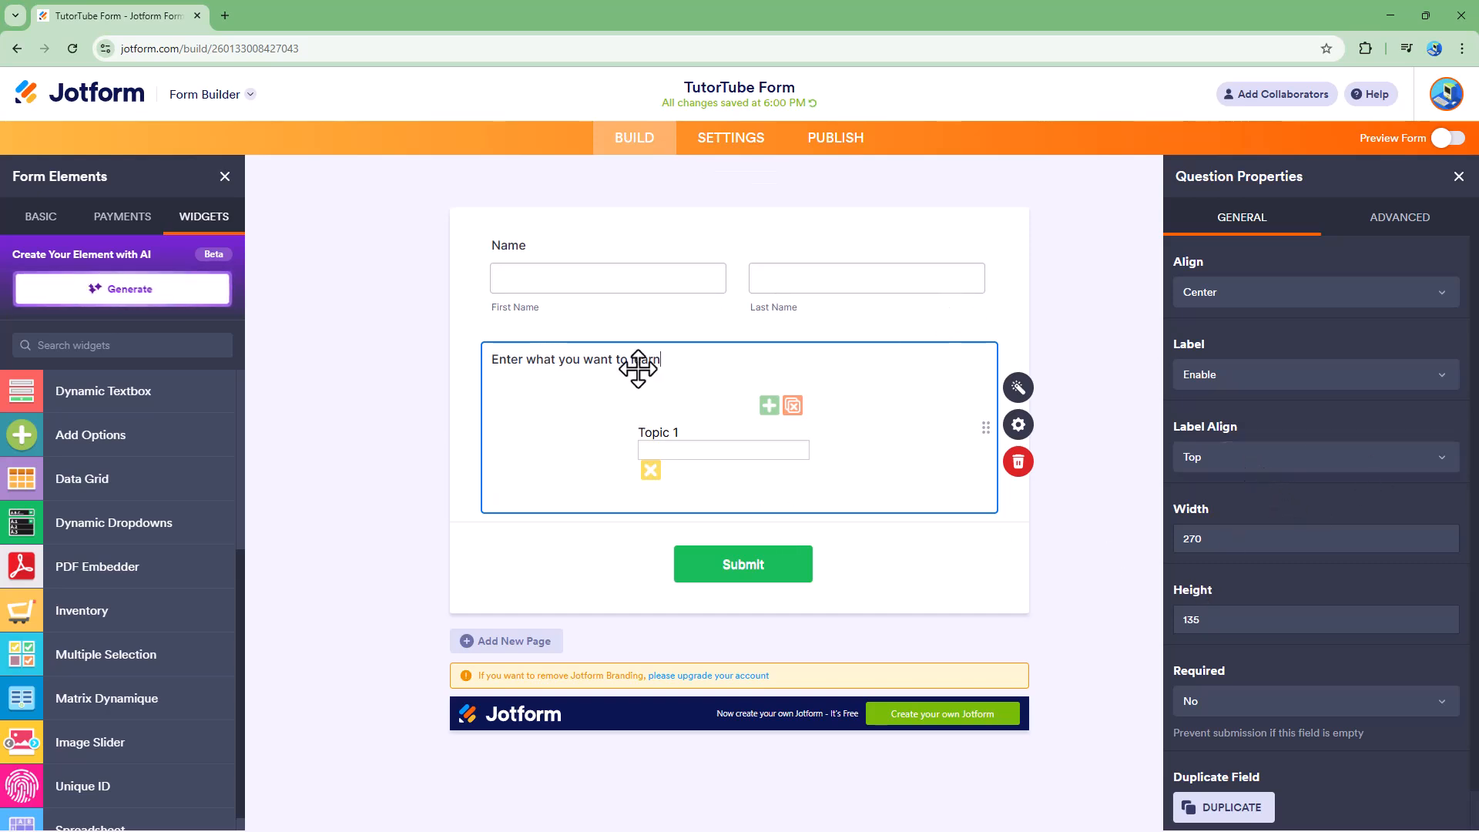
Set the widget's width to 400 and its height to 150.
{"action": "double_click", "coordinate": [1189, 538]}
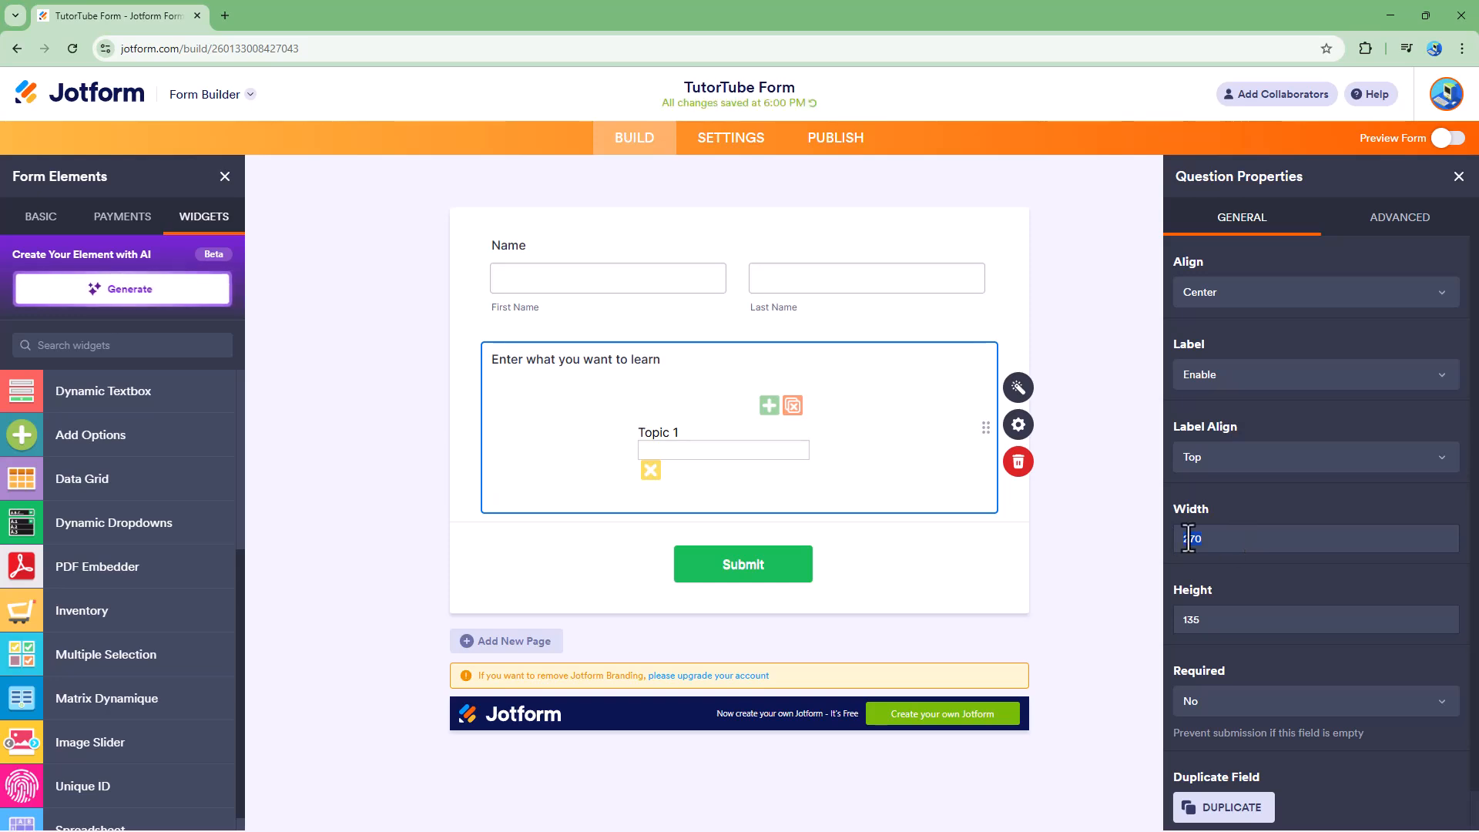
{"action": "type", "text": "1000"}
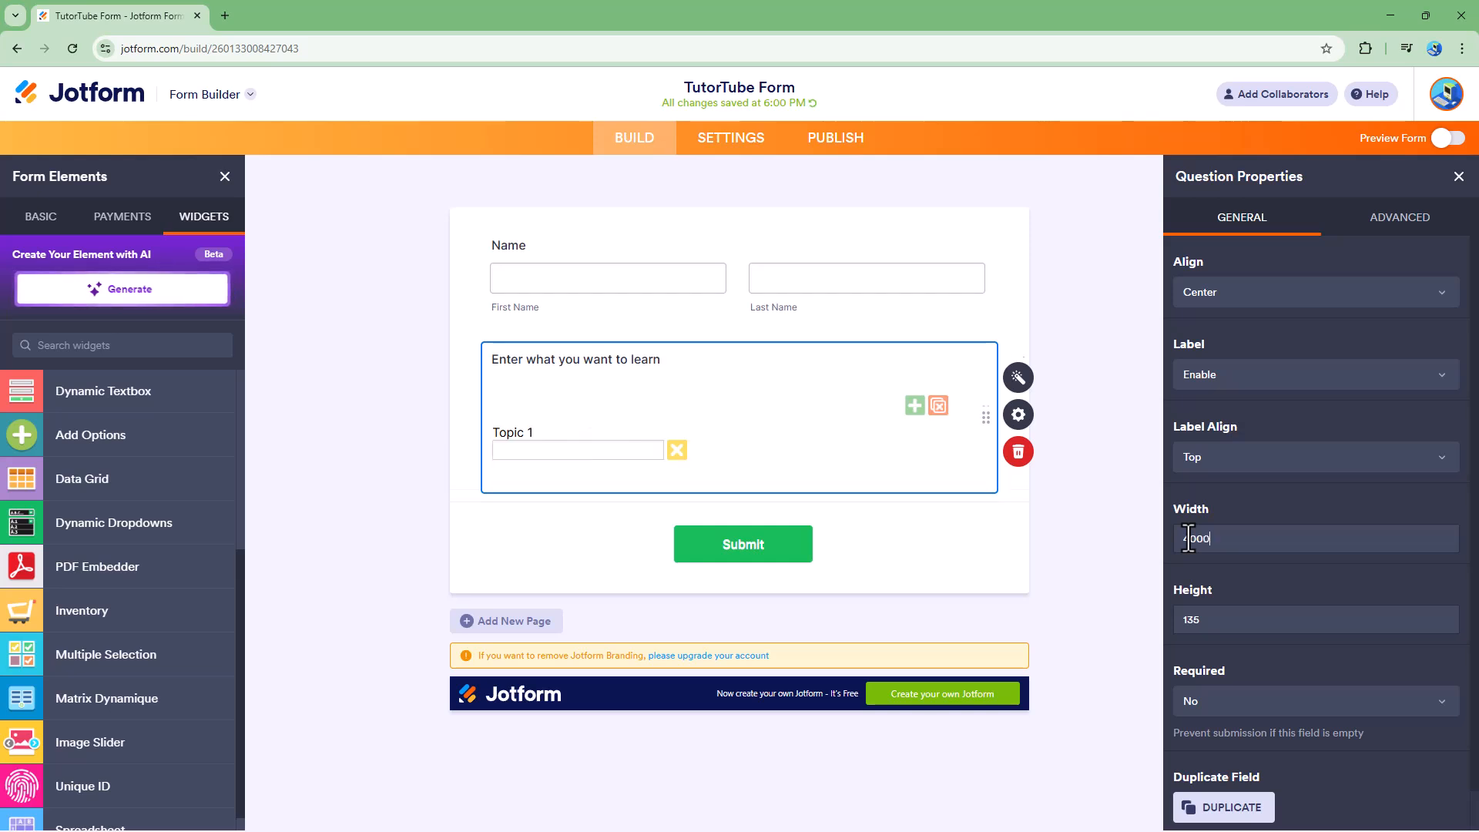
{"action": "key", "text": "BackSpace"}
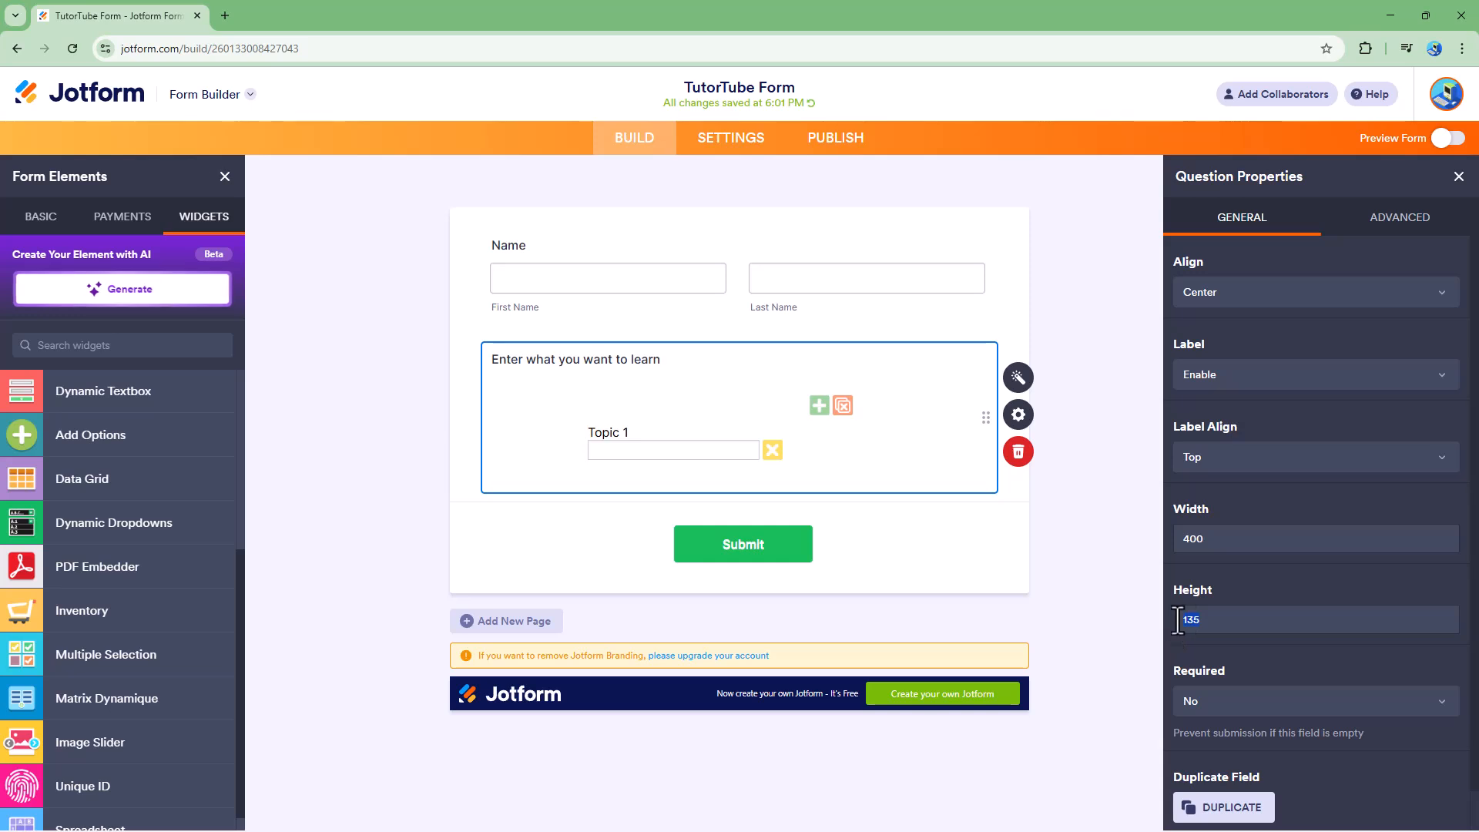
{"action": "type", "text": "150"}
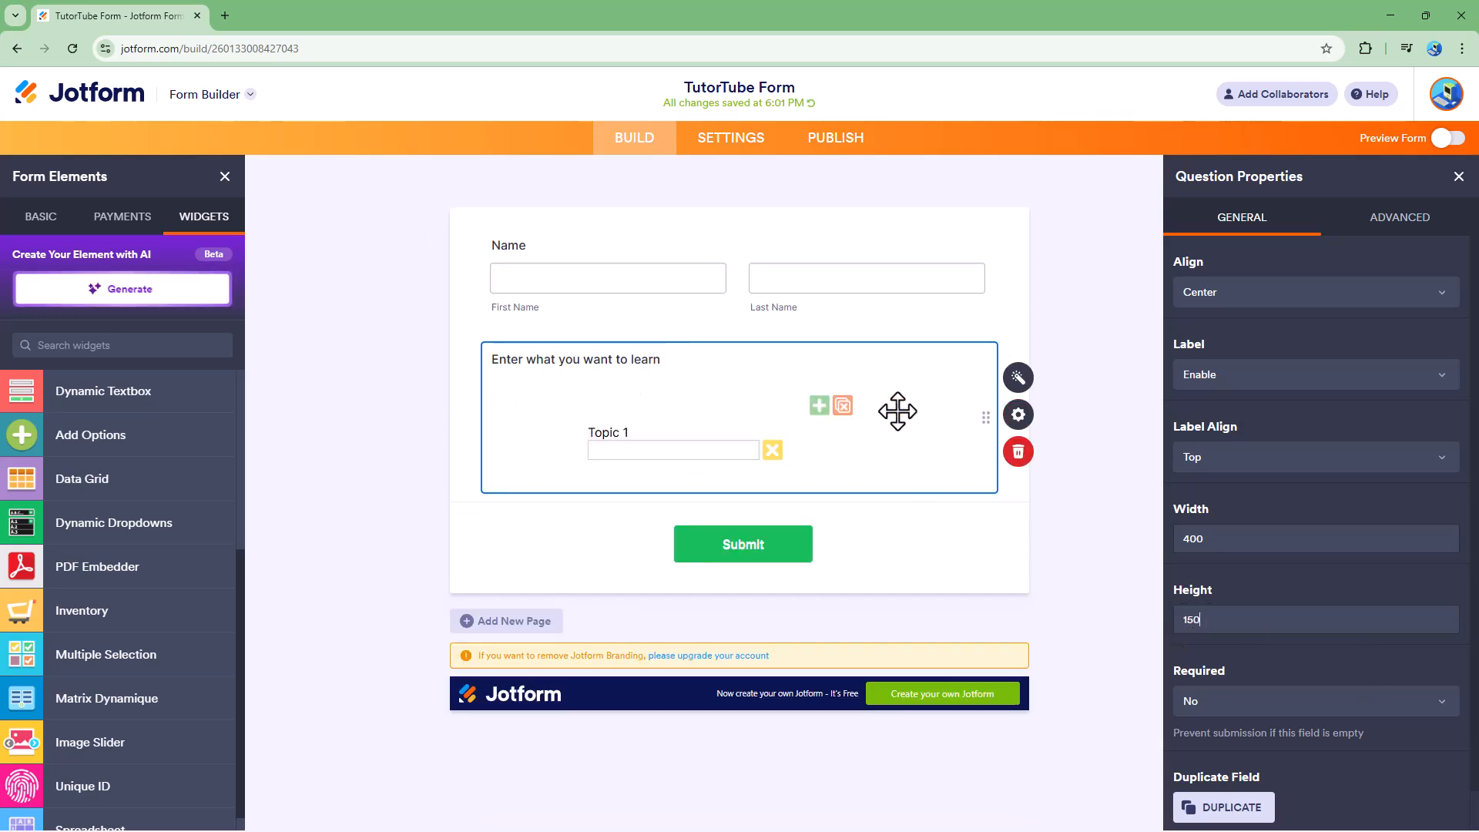
Switch the widget's Required setting to Yes and back to No.
{"action": "left_click", "coordinate": [1236, 683]}
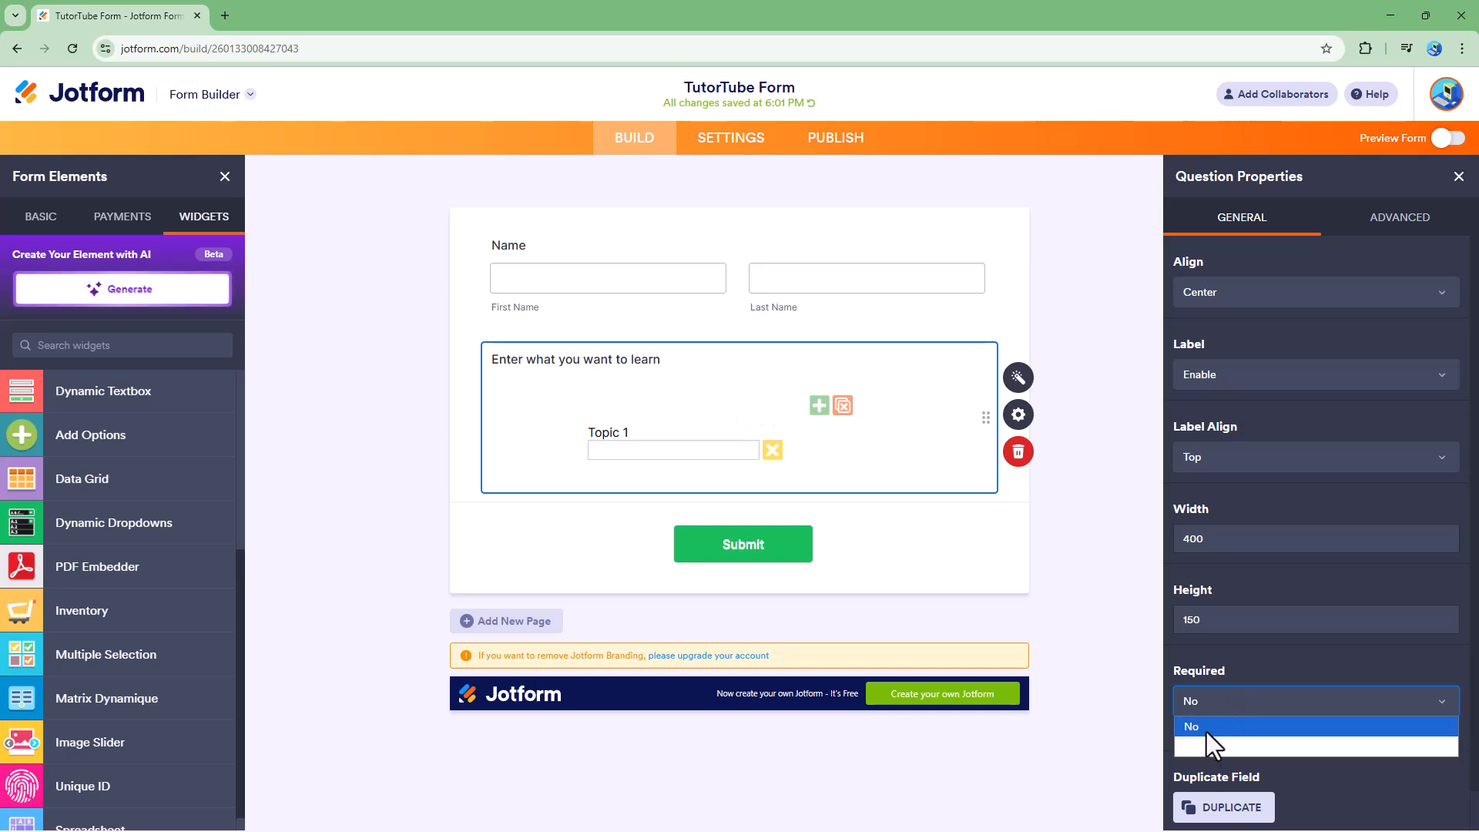
{"action": "left_click", "coordinate": [1208, 744]}
{"action": "left_click", "coordinate": [1207, 714]}
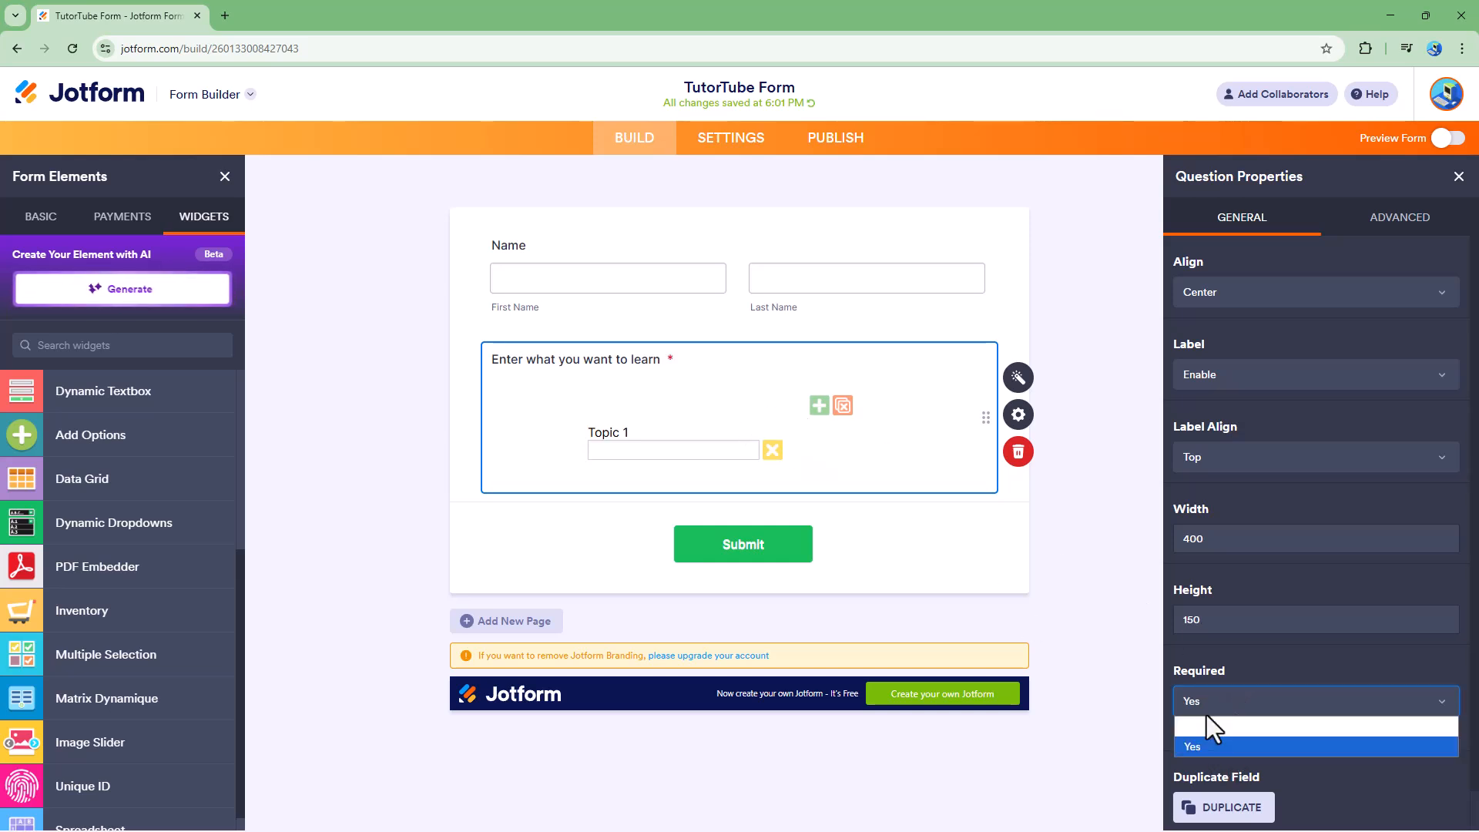
{"action": "left_click", "coordinate": [1219, 727]}
Duplicate the Add Options field and delete the copy from the form.
{"action": "left_click", "coordinate": [1225, 806]}
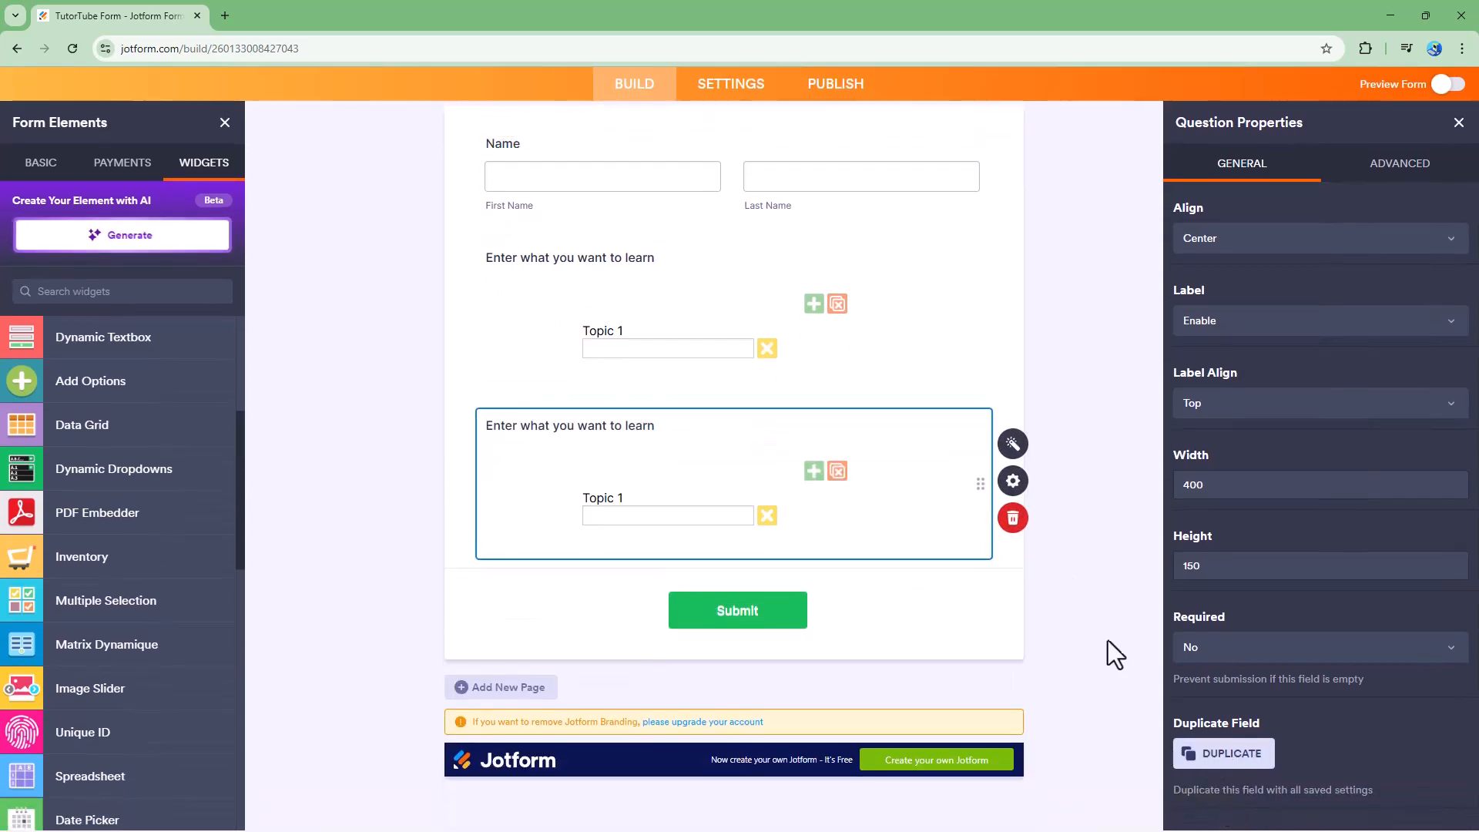
{"action": "left_click", "coordinate": [1014, 519]}
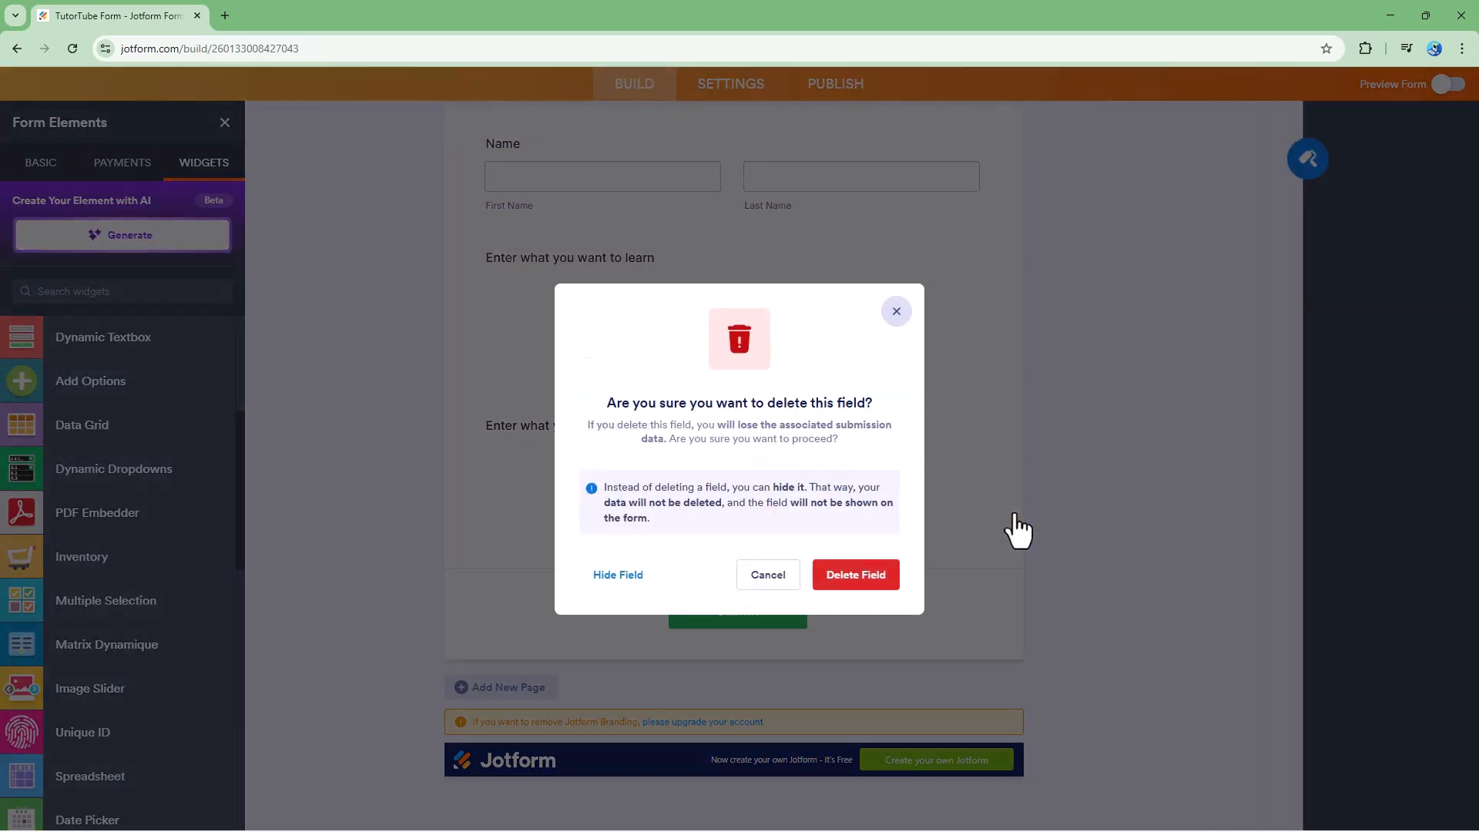
{"action": "key", "text": "Return"}
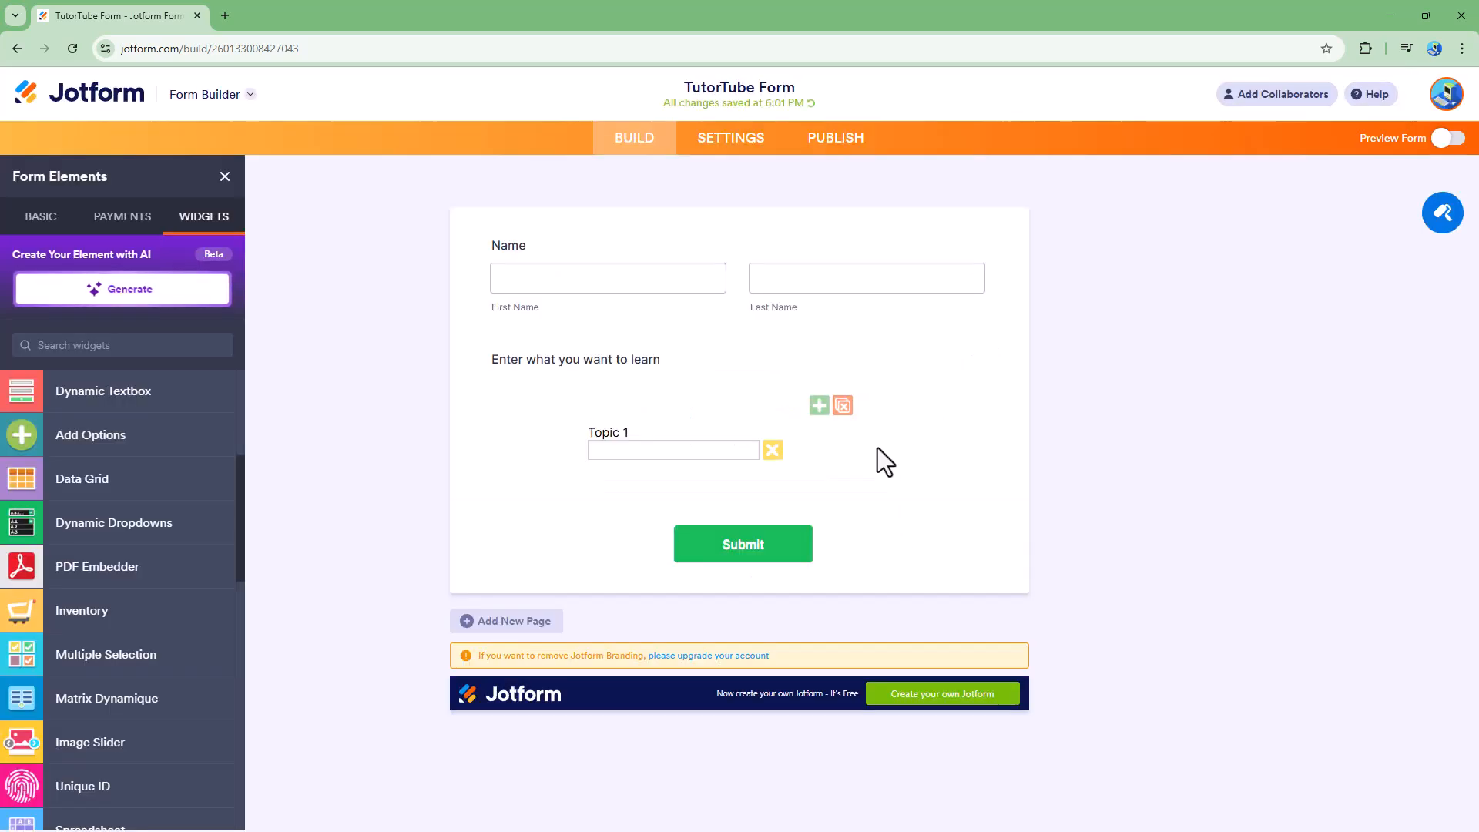
In the widget's advanced properties, set its name to "Learning Topics" and its field label to "Enter what you want to learn?".
{"action": "left_click", "coordinate": [822, 436]}
{"action": "left_click", "coordinate": [1029, 426]}
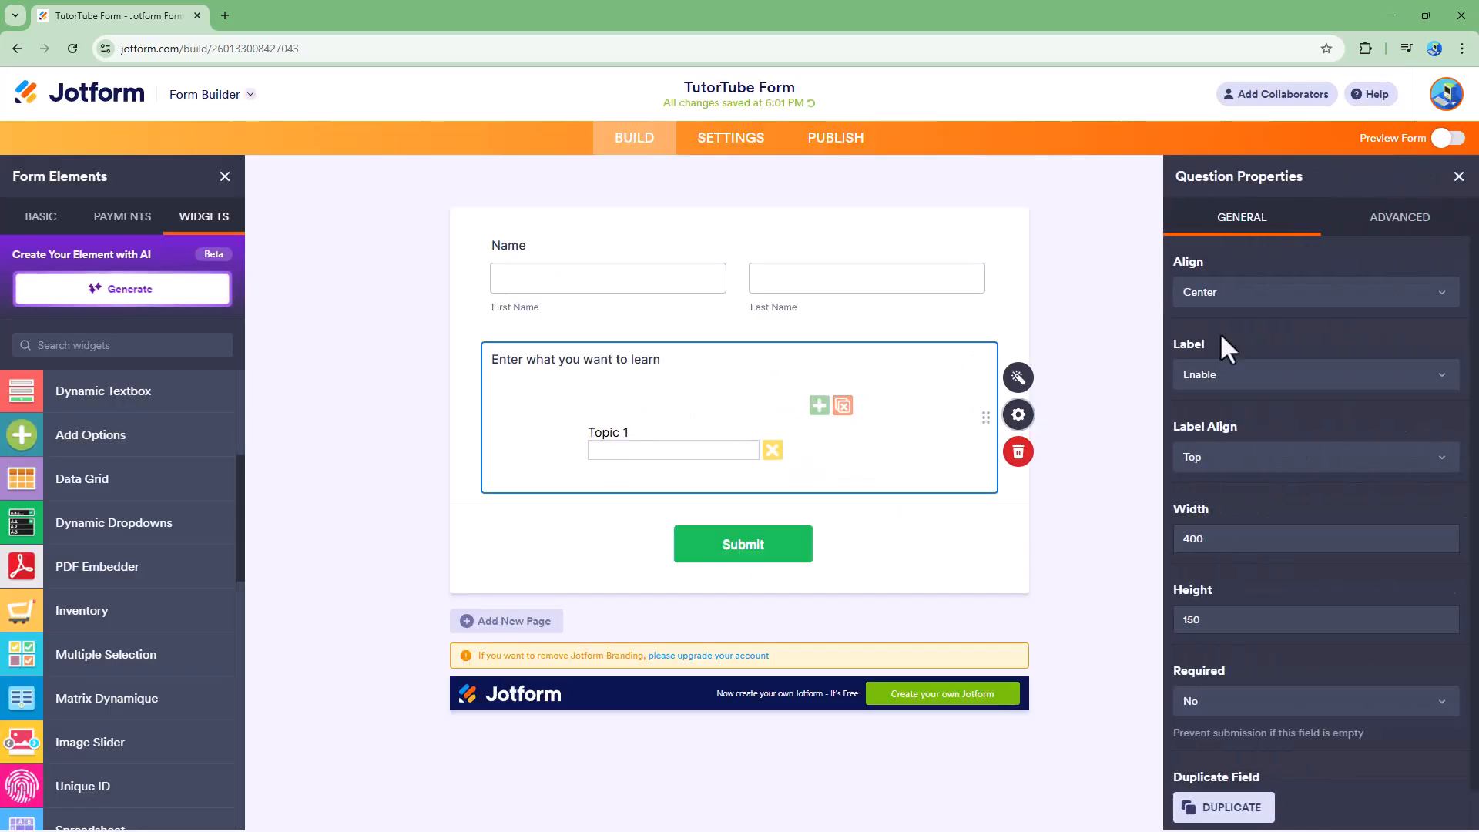
{"action": "left_click", "coordinate": [1372, 225]}
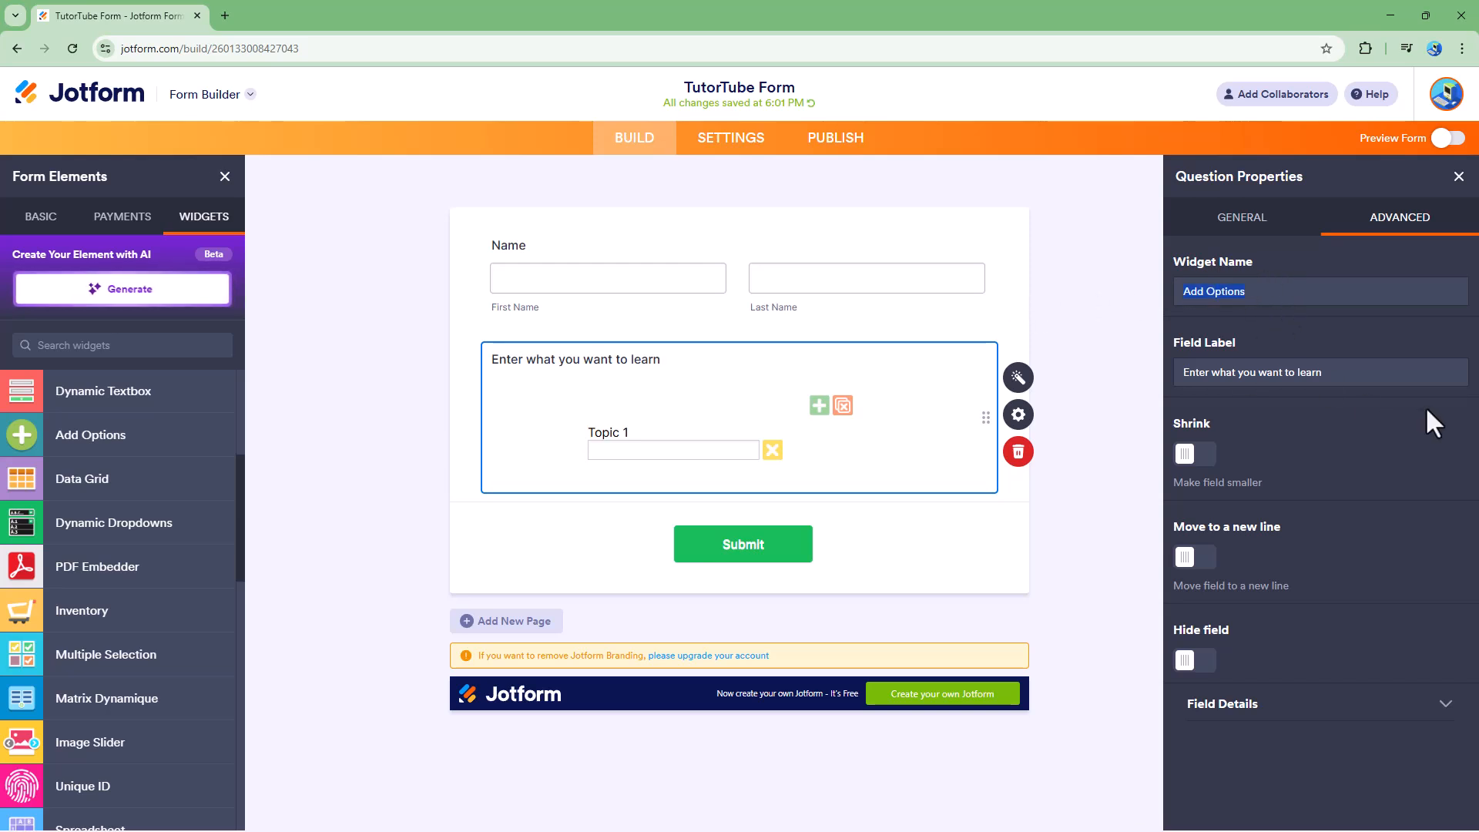
{"action": "type", "text": "Learning L"}
{"action": "key", "text": "BackSpace"}
{"action": "type", "text": "Topics"}
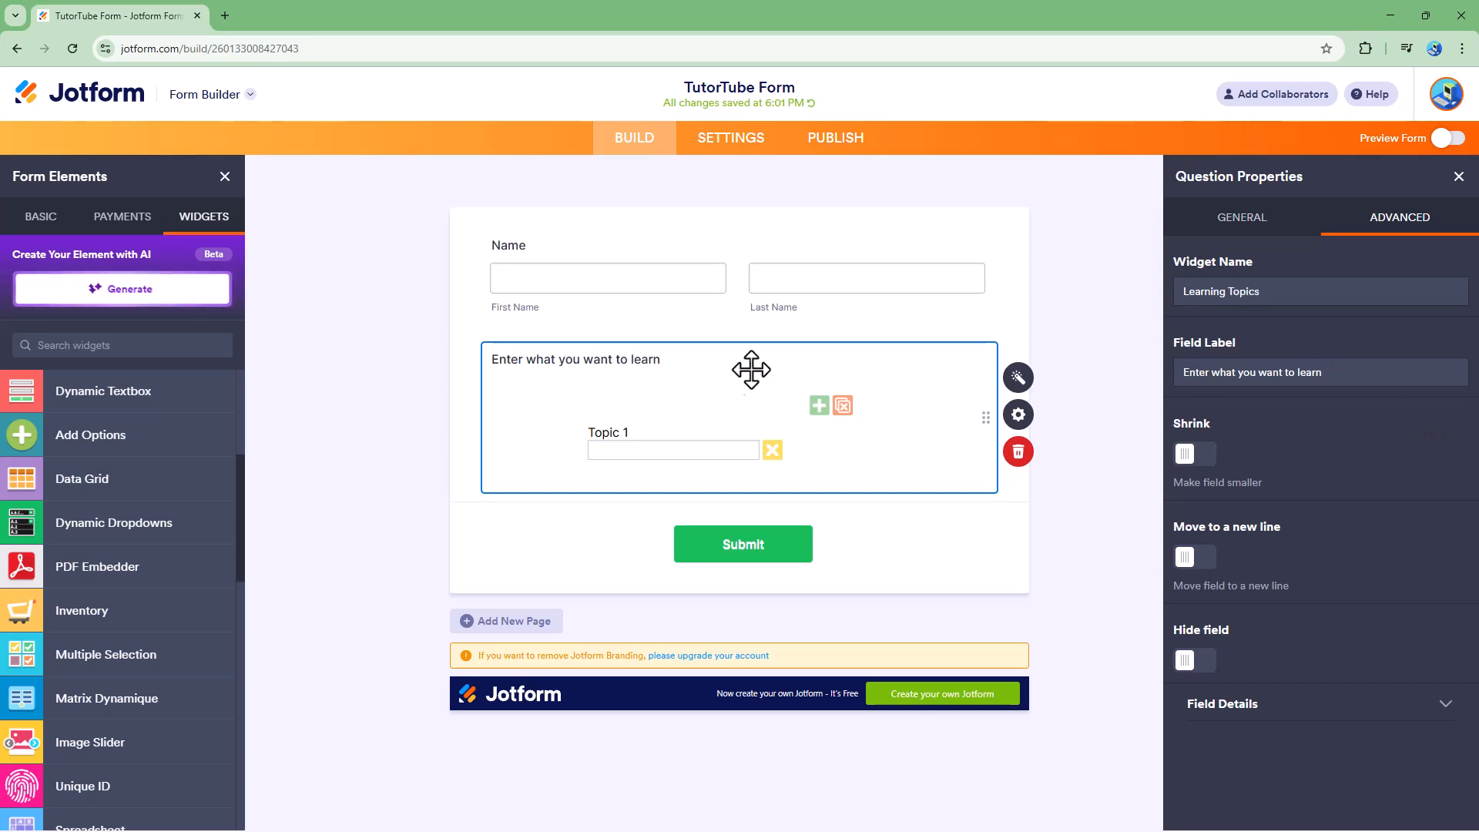
{"action": "left_click", "coordinate": [1340, 373]}
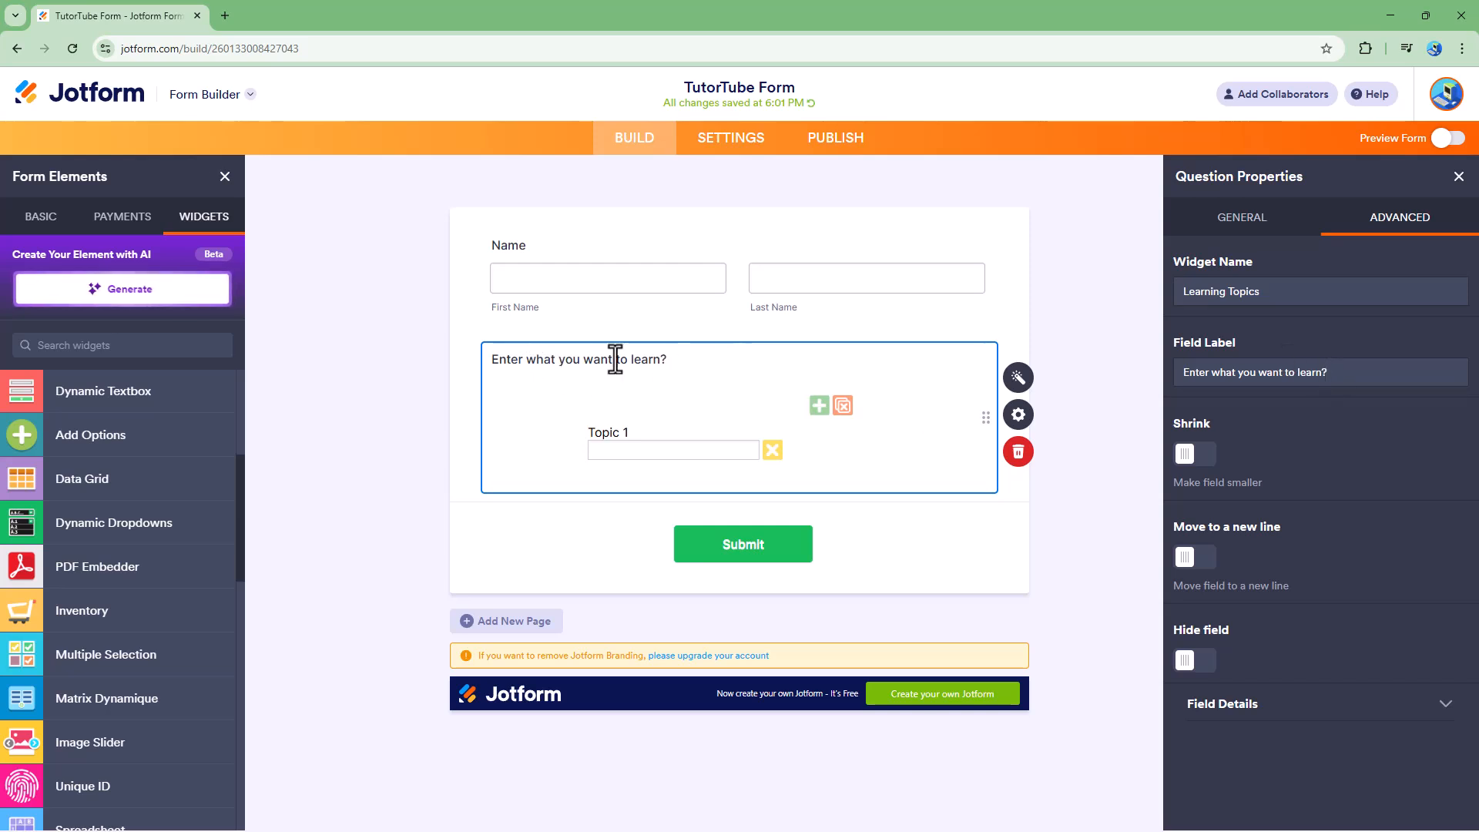
Shrink the Learning Topics field and duplicate it.
{"action": "left_click", "coordinate": [1188, 455]}
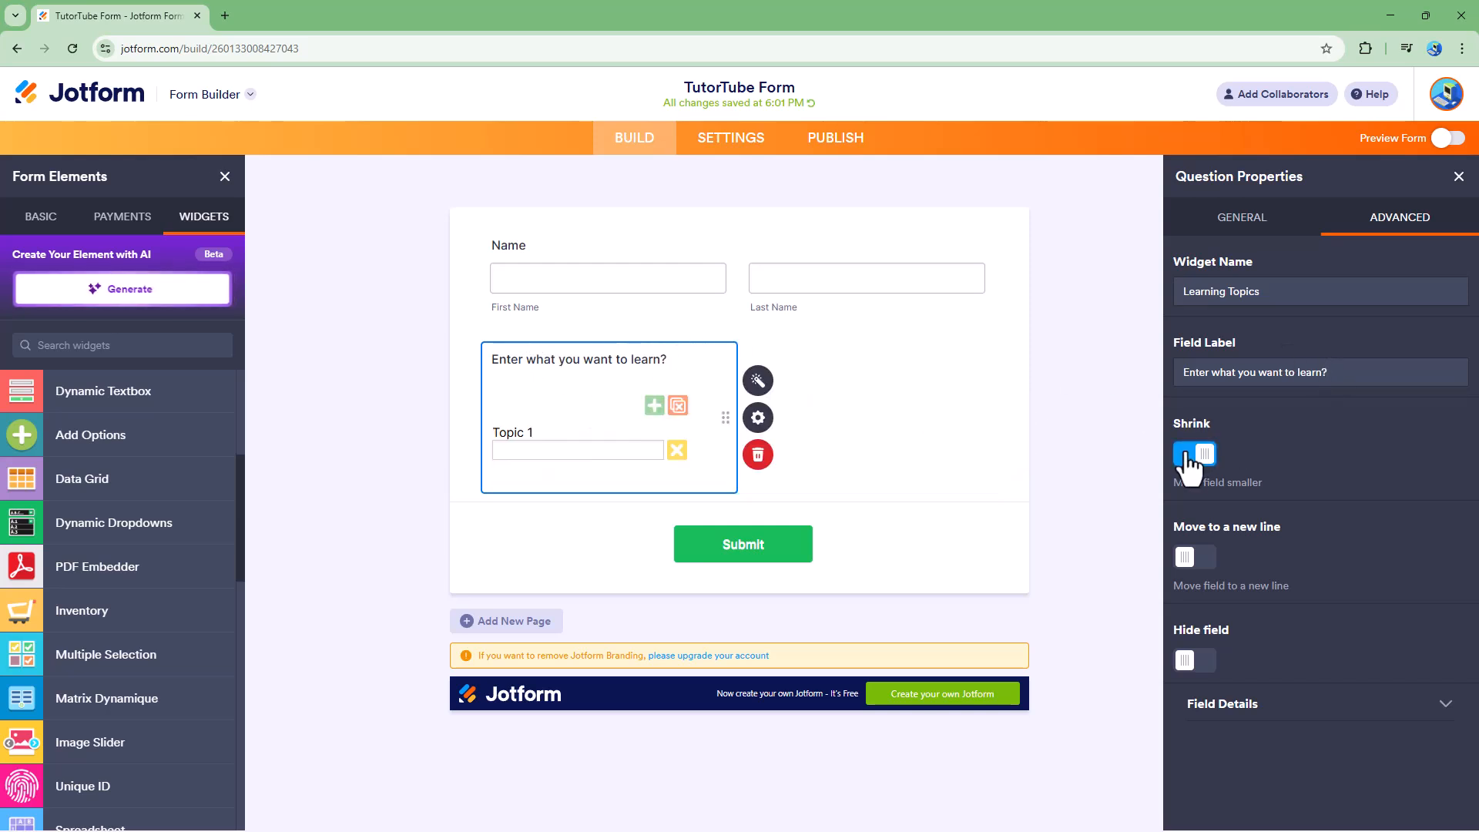
{"action": "left_click", "coordinate": [1242, 223]}
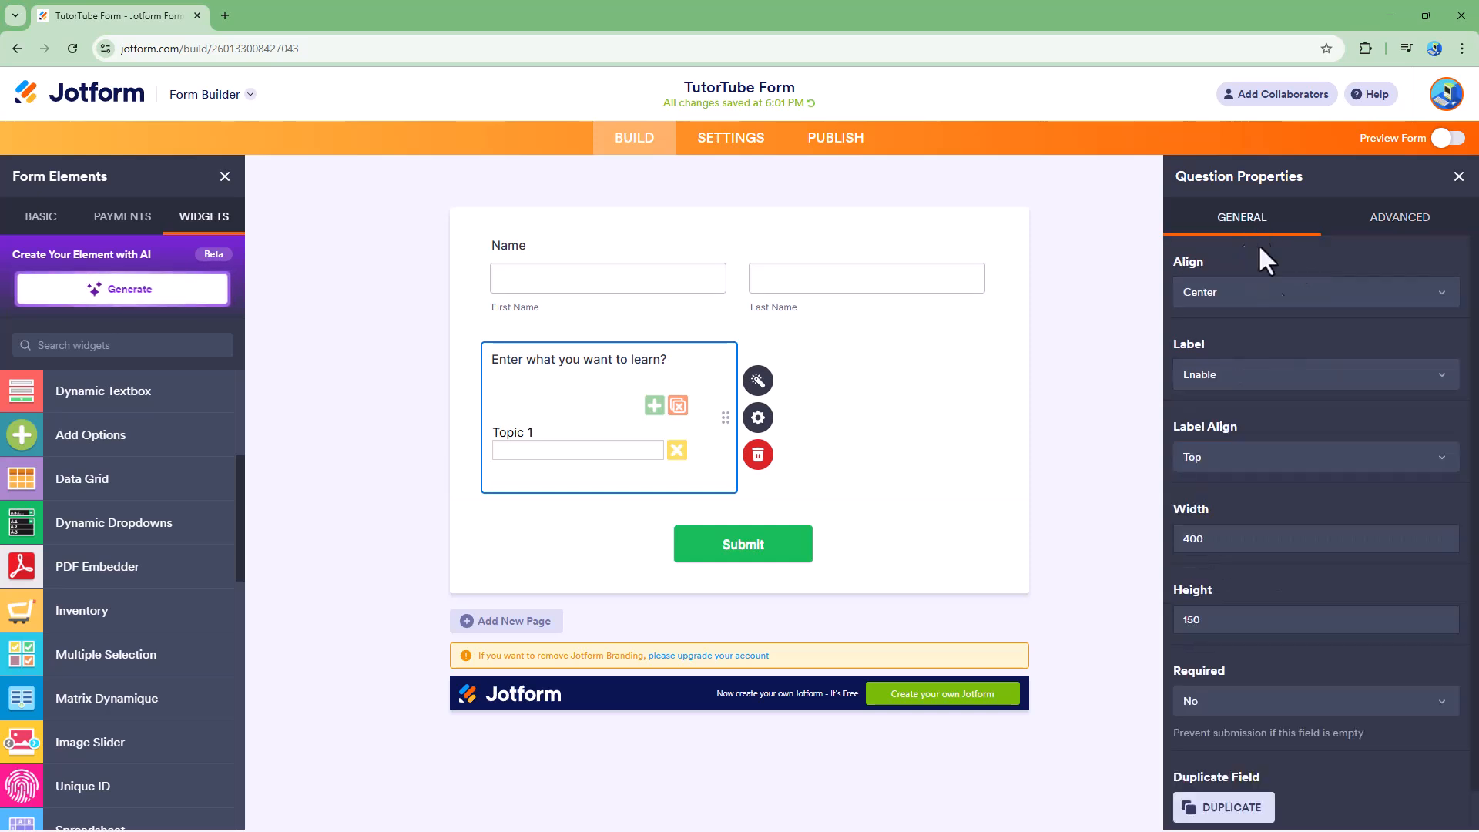
{"action": "left_click", "coordinate": [1237, 790]}
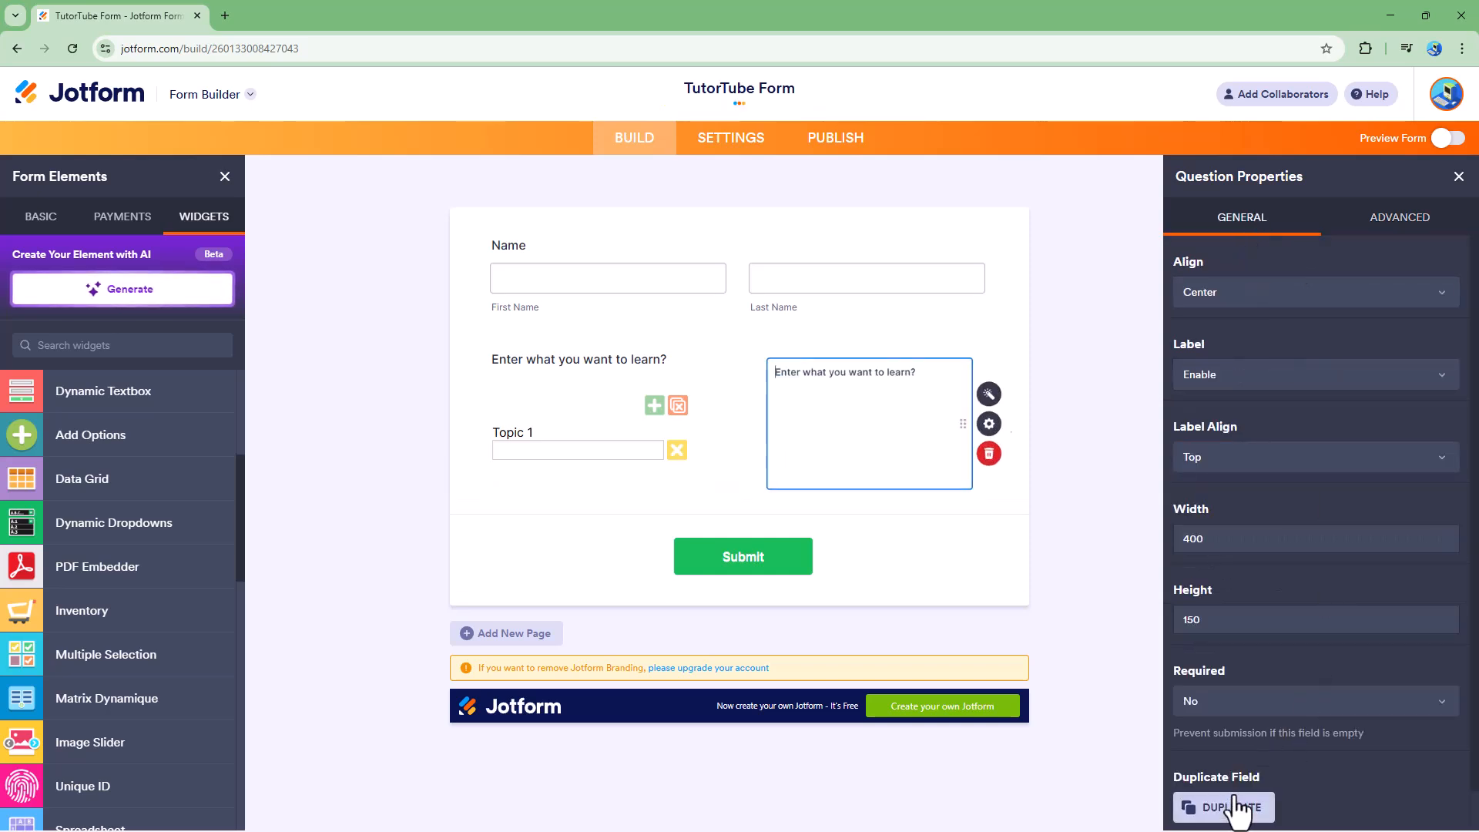
Move the duplicated field to a new line and back beside the original.
{"action": "left_click", "coordinate": [1382, 219]}
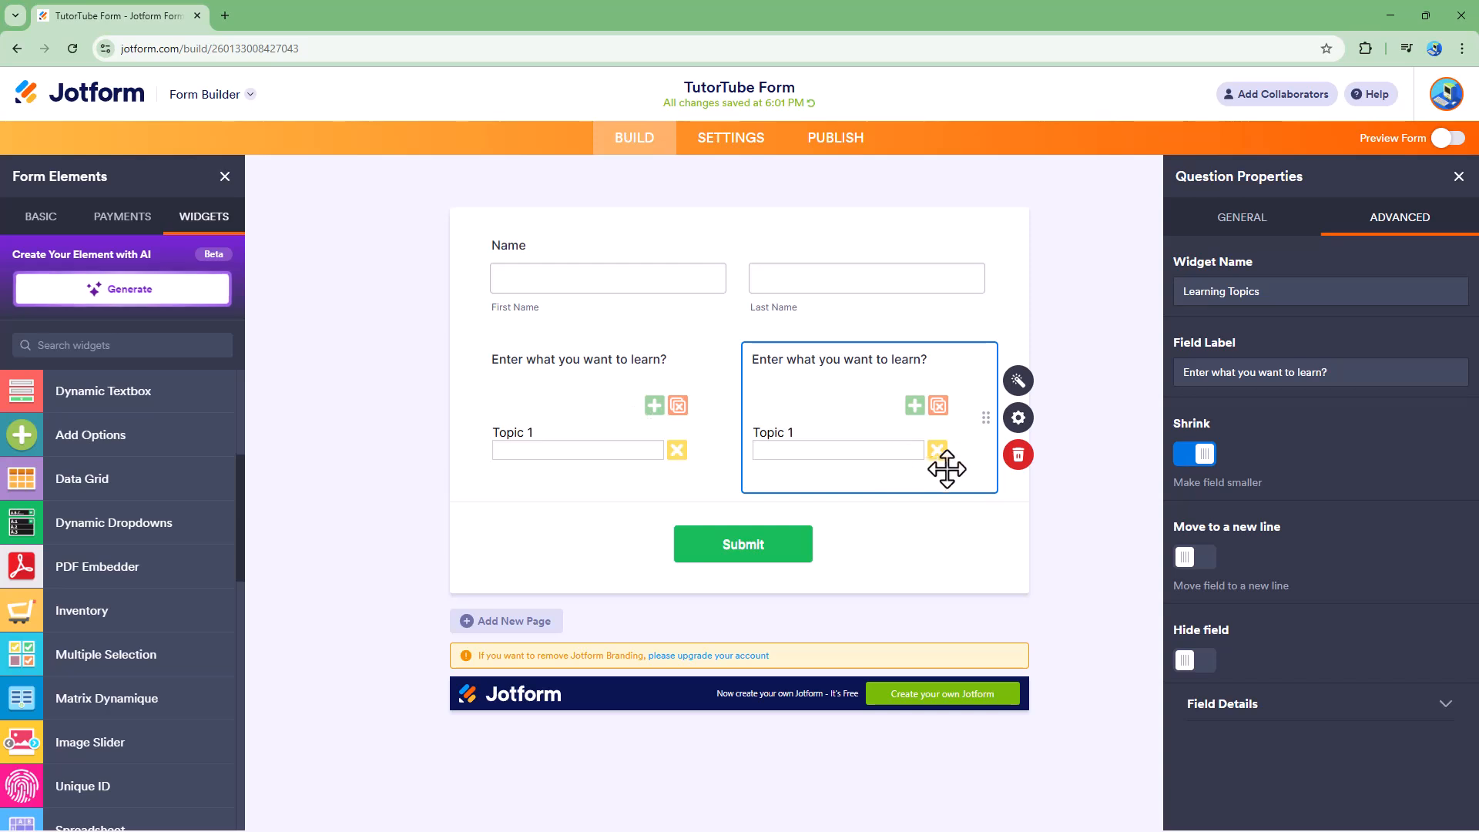
{"action": "left_click", "coordinate": [1207, 563]}
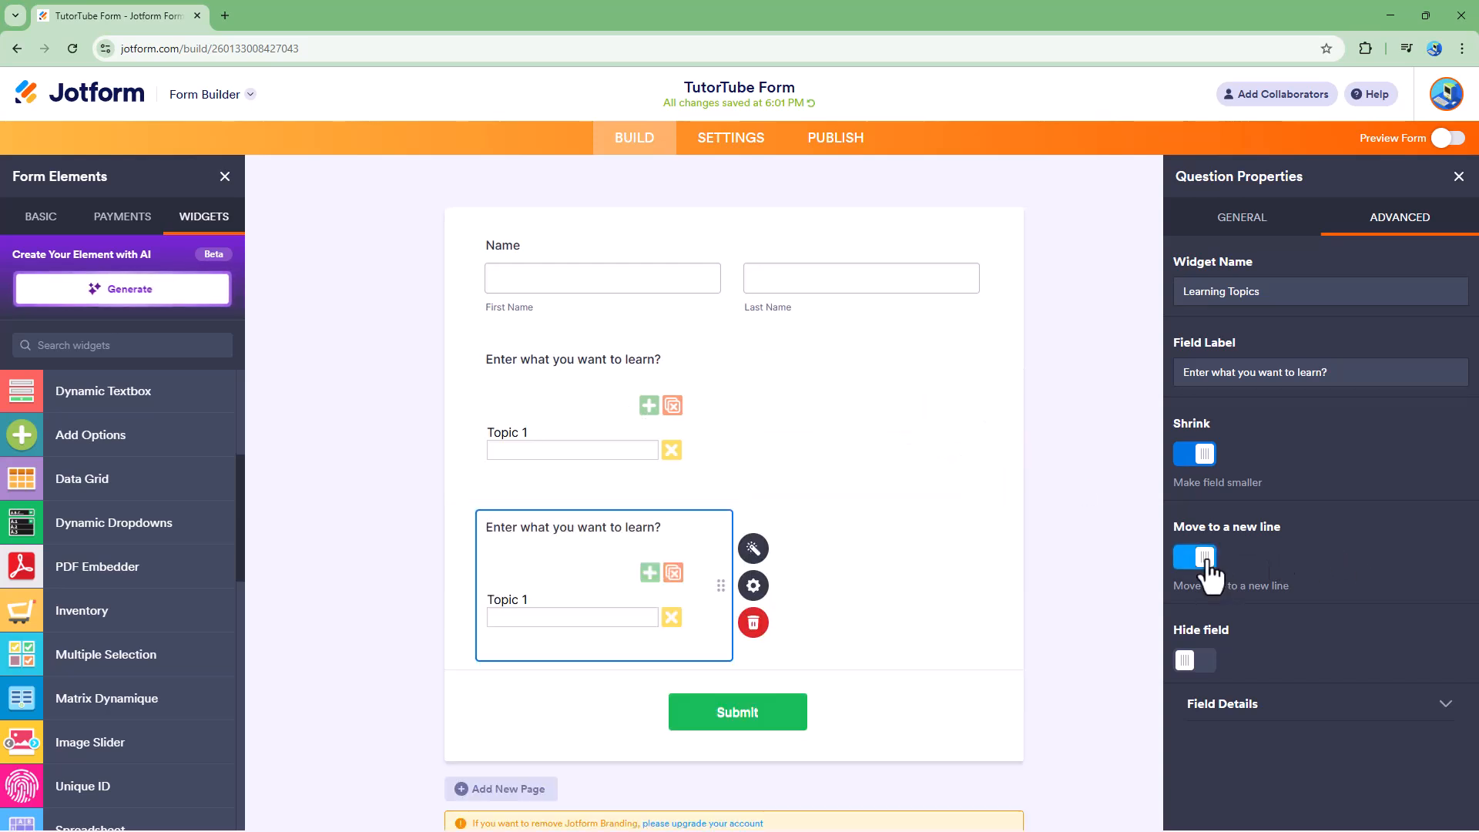
{"action": "left_click", "coordinate": [1207, 562]}
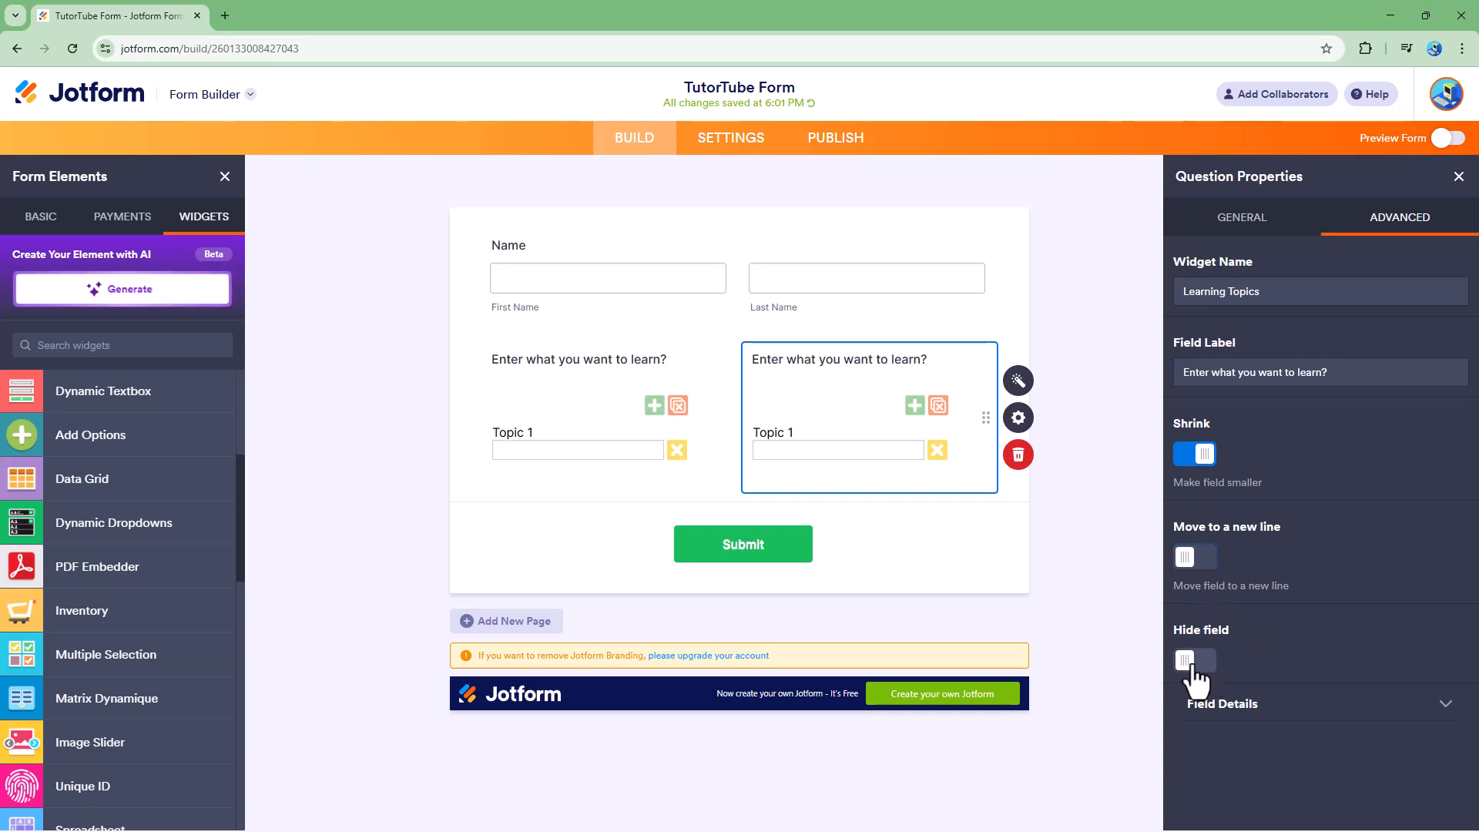
Hide the duplicated field and delete it from the form.
{"action": "left_click", "coordinate": [1195, 661]}
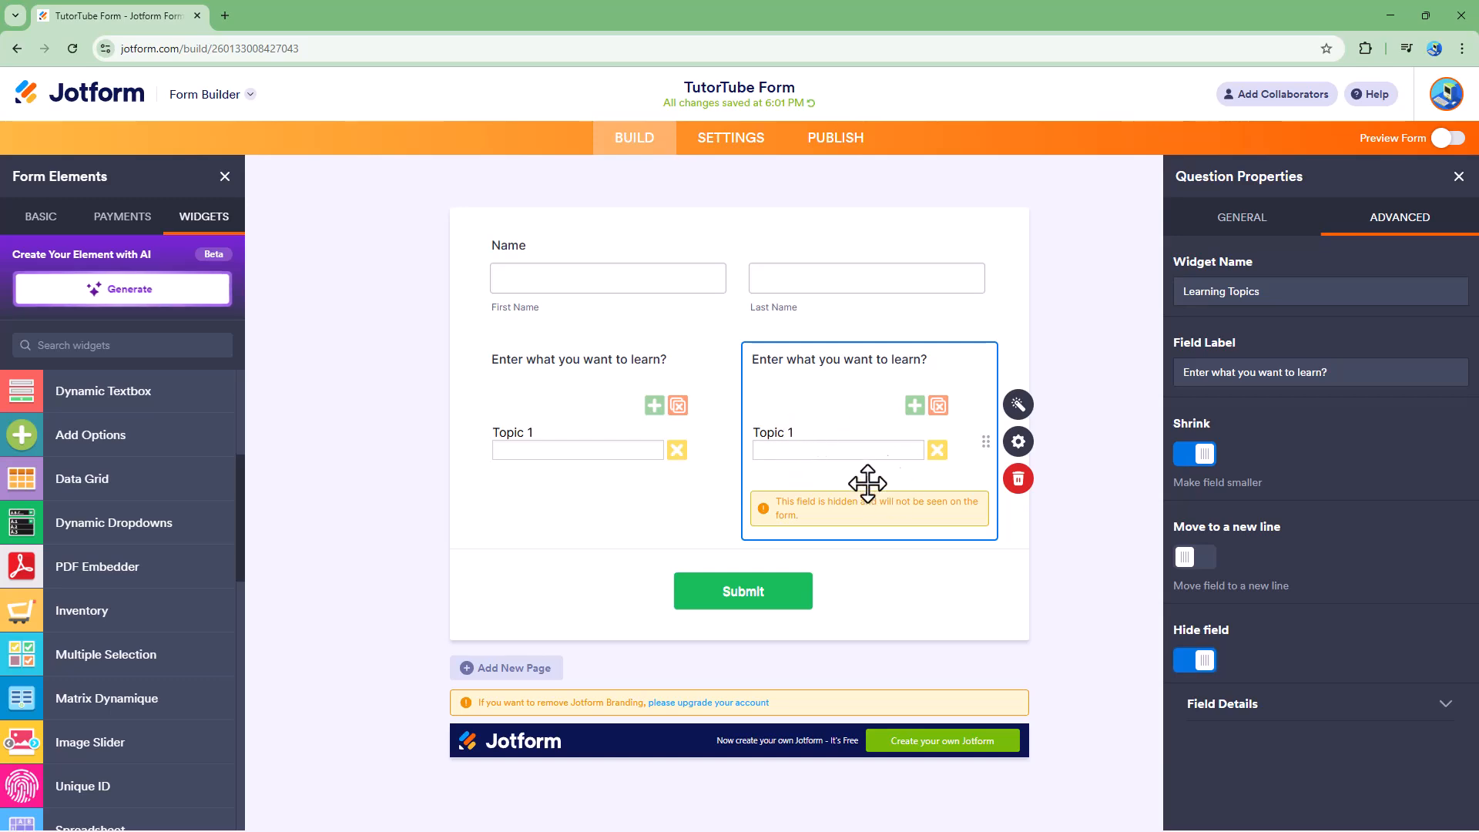
{"action": "left_click", "coordinate": [1021, 484]}
{"action": "left_click", "coordinate": [867, 576]}
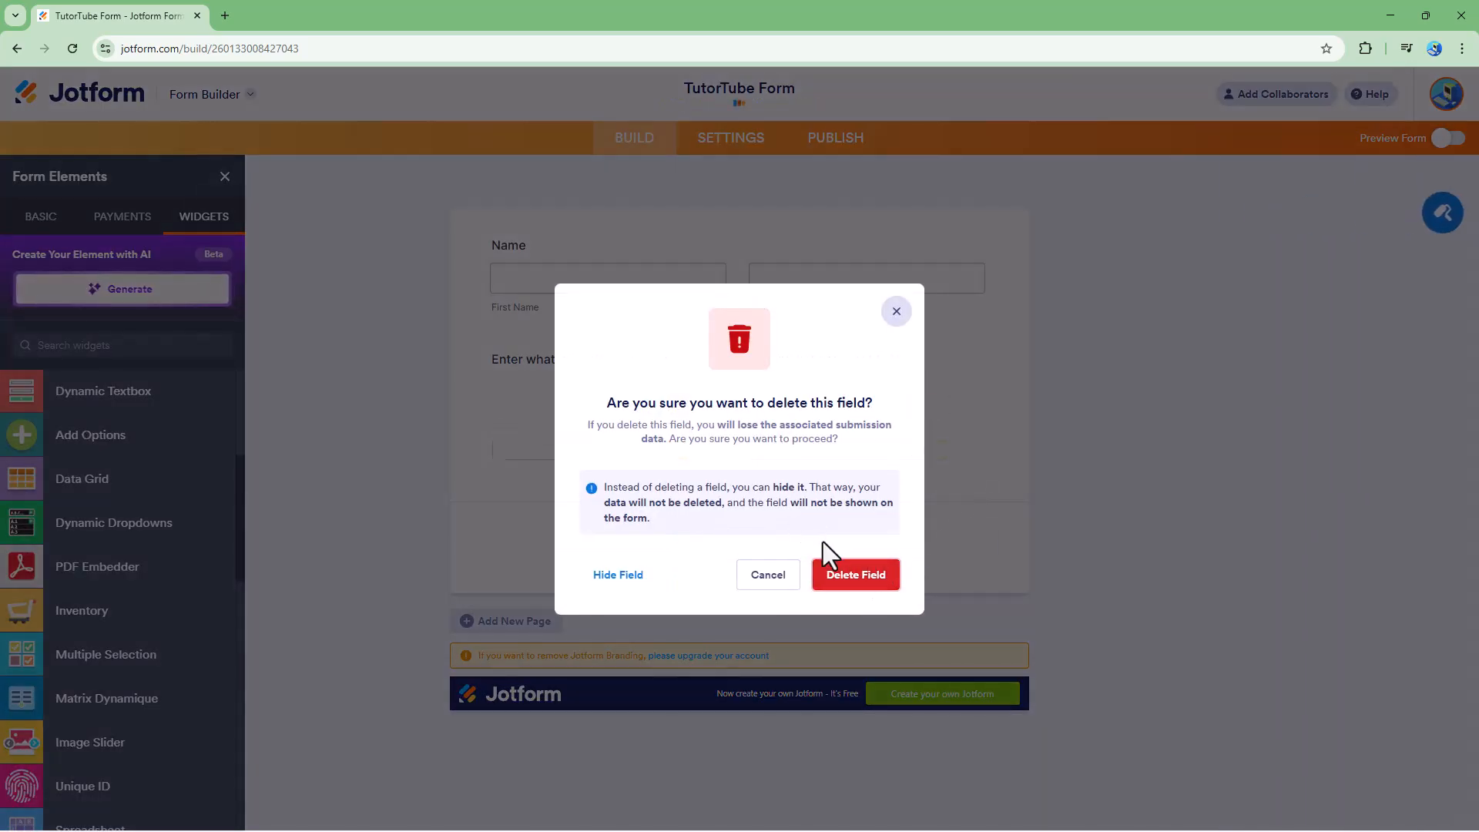
Expand the field details in the remaining Learning Topics field's advanced properties and turn off Shrink.
{"action": "left_click", "coordinate": [617, 419]}
{"action": "left_click", "coordinate": [832, 419]}
{"action": "left_click", "coordinate": [1345, 217]}
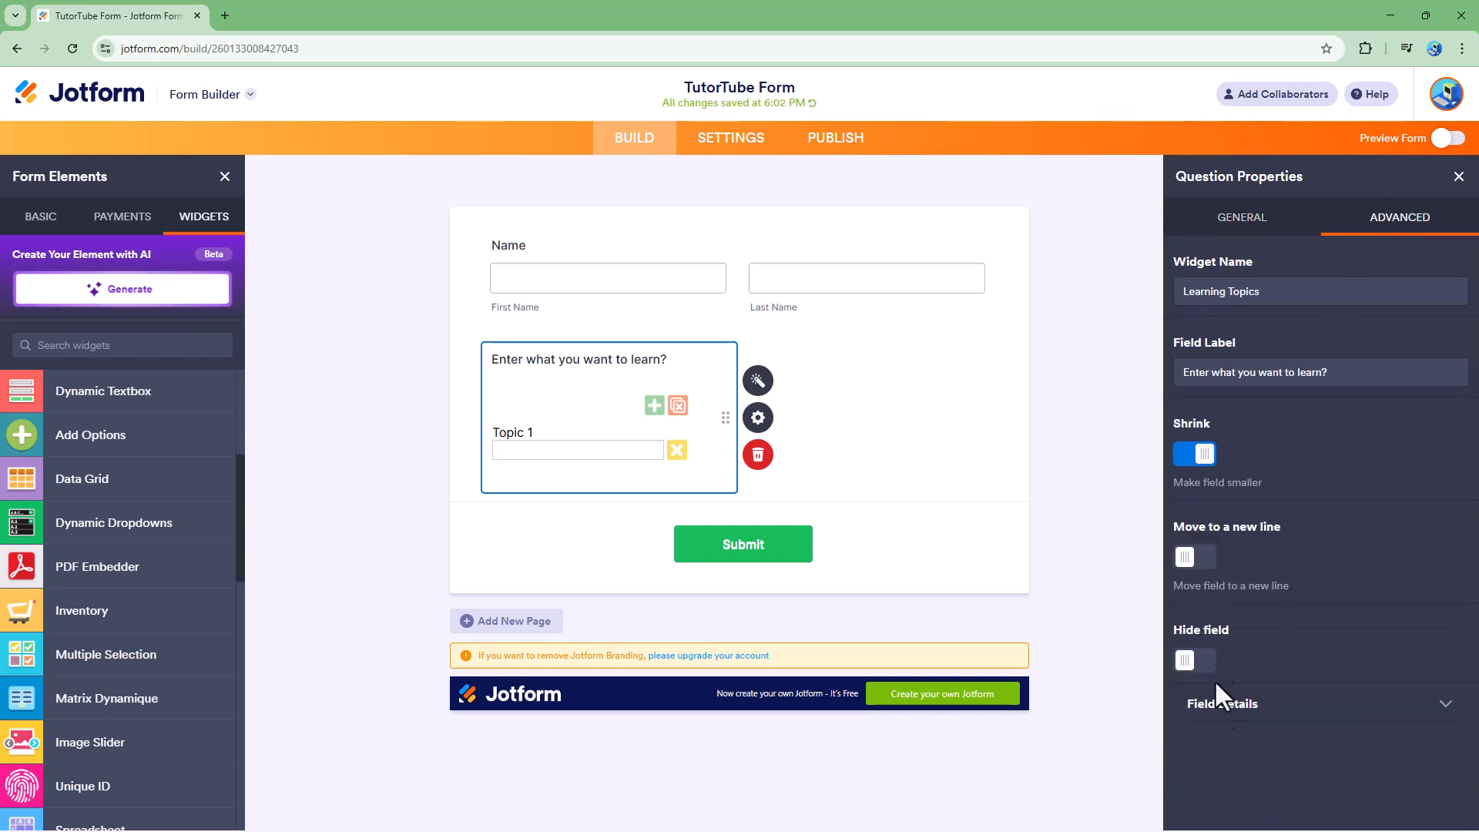
{"action": "left_click", "coordinate": [1229, 697]}
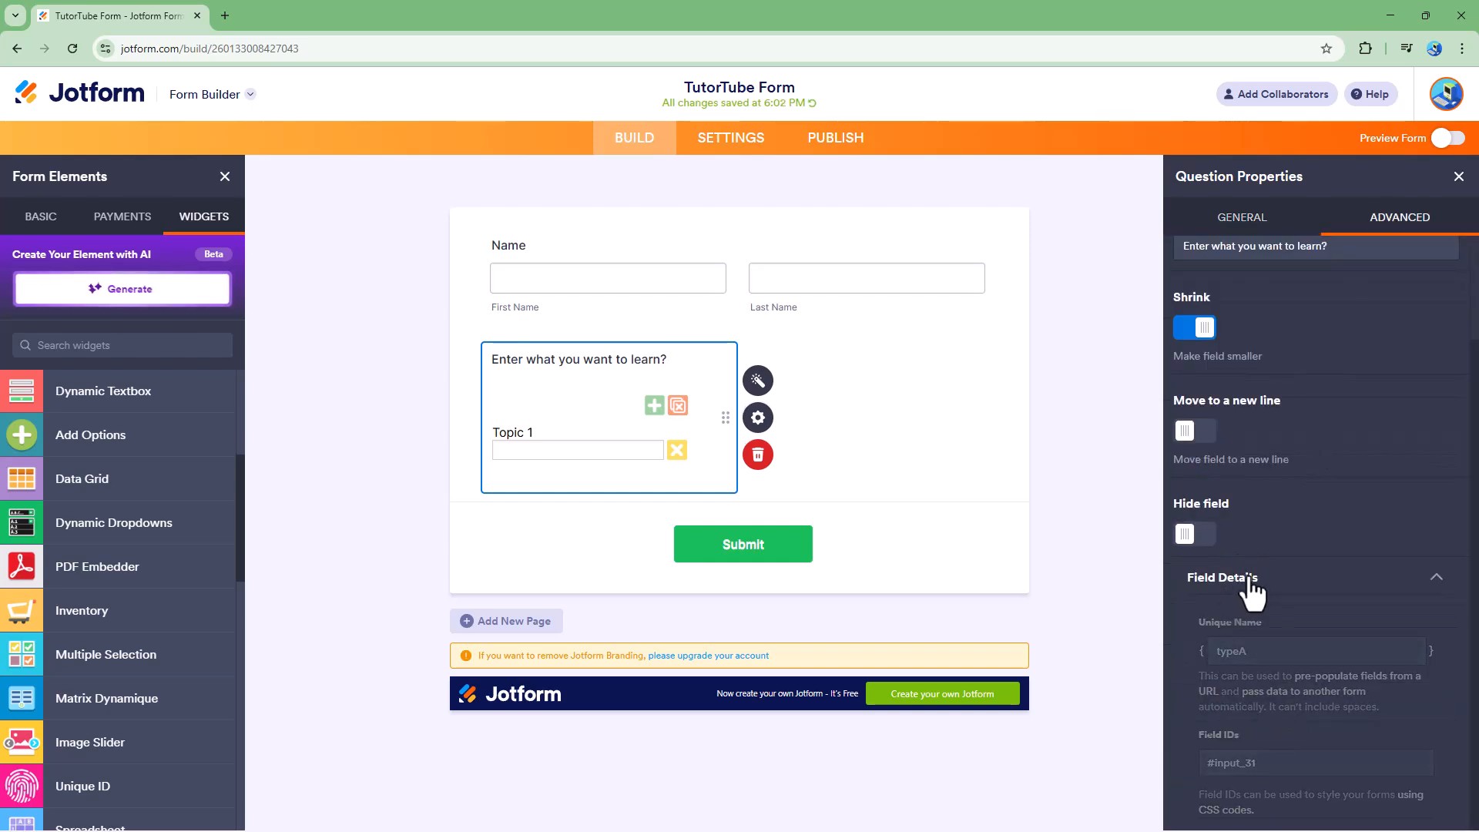
{"action": "scroll", "coordinate": [1245, 558], "scroll_direction": "up", "scroll_amount": 2}
{"action": "left_click", "coordinate": [1195, 454]}
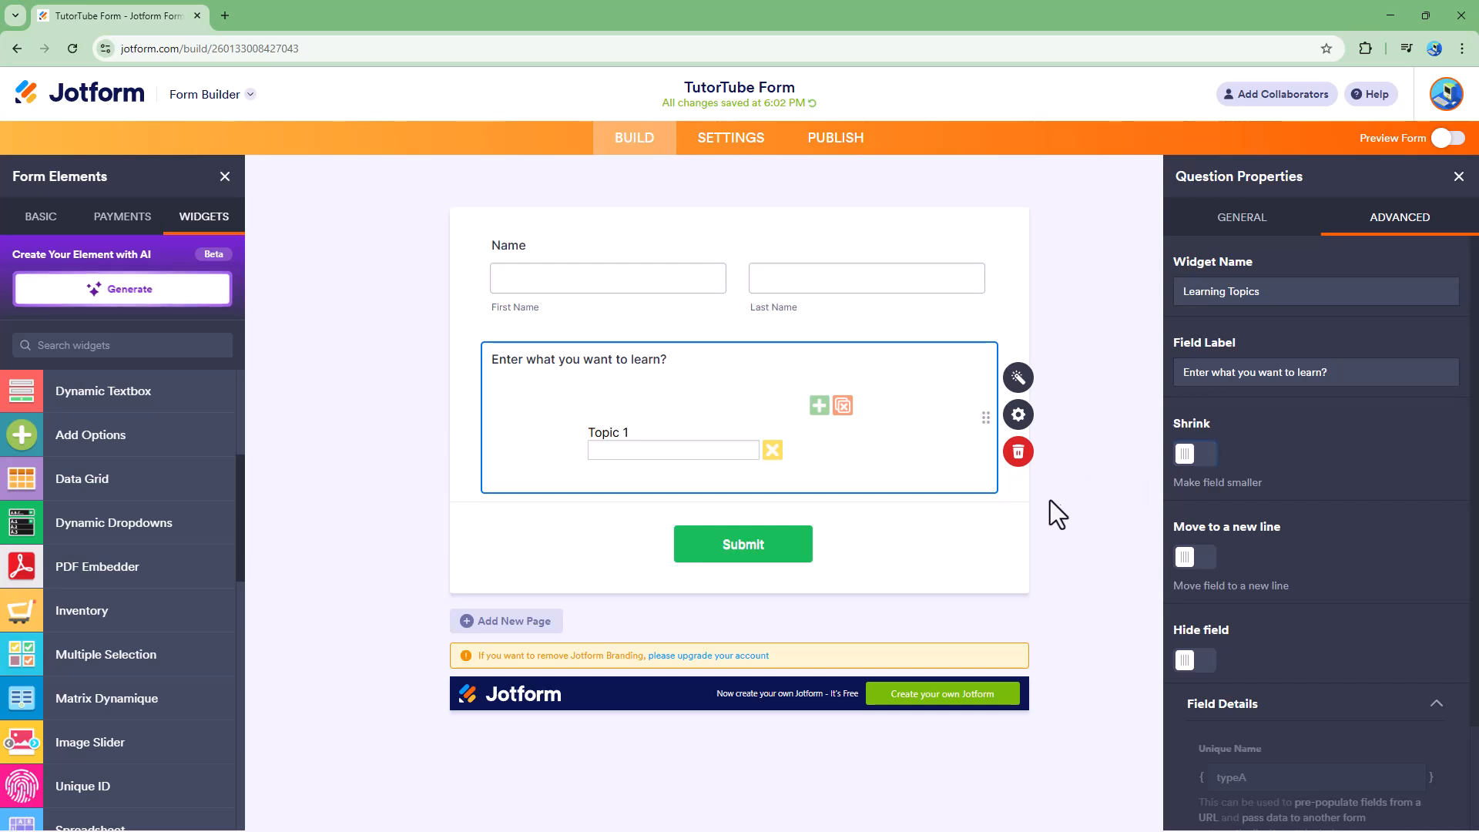
Preview the form and enter Graphics Design and Animation as the first two learning topics.
{"action": "left_click", "coordinate": [1039, 564]}
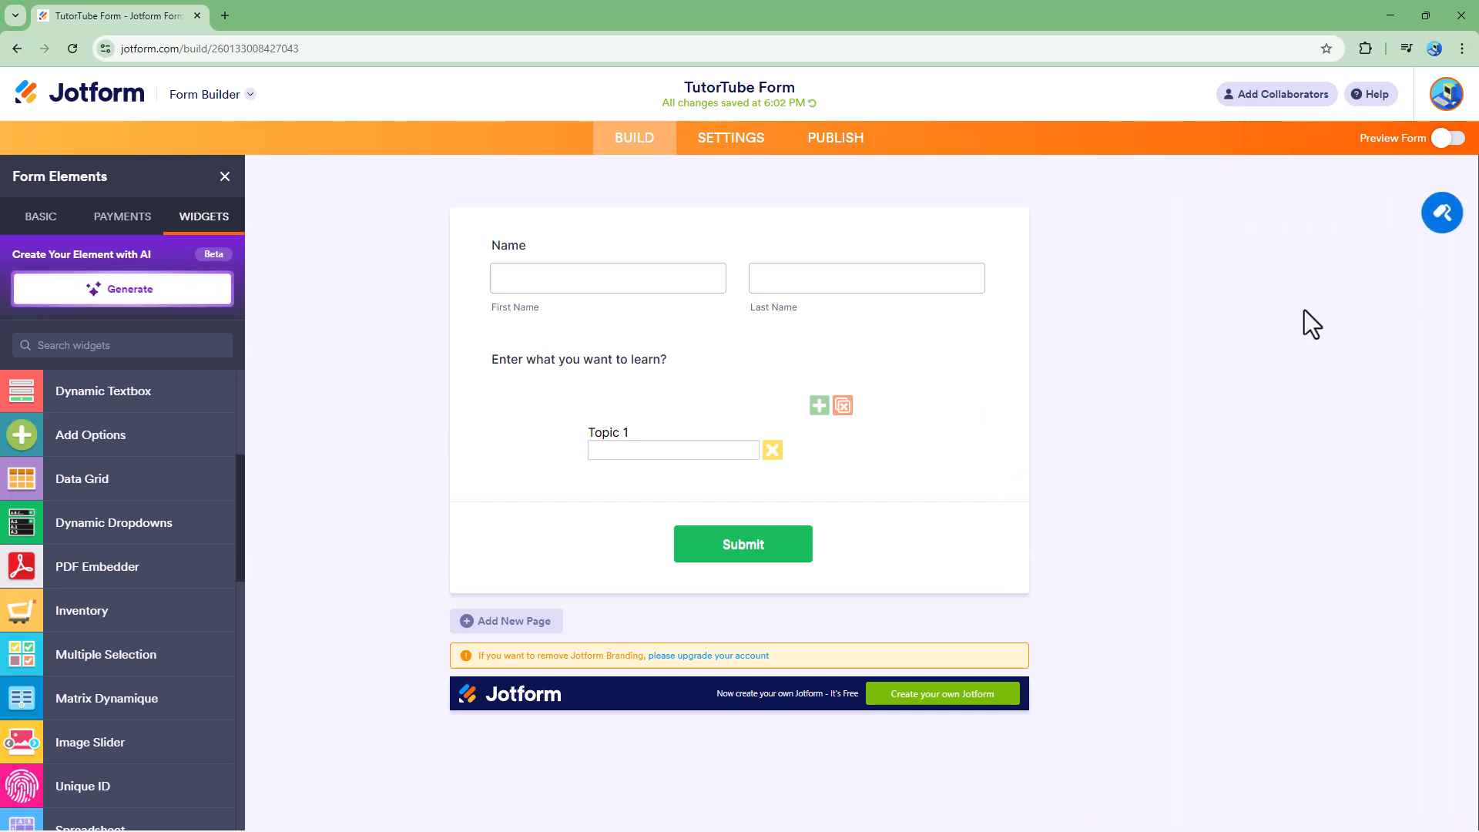
{"action": "left_click", "coordinate": [1448, 140]}
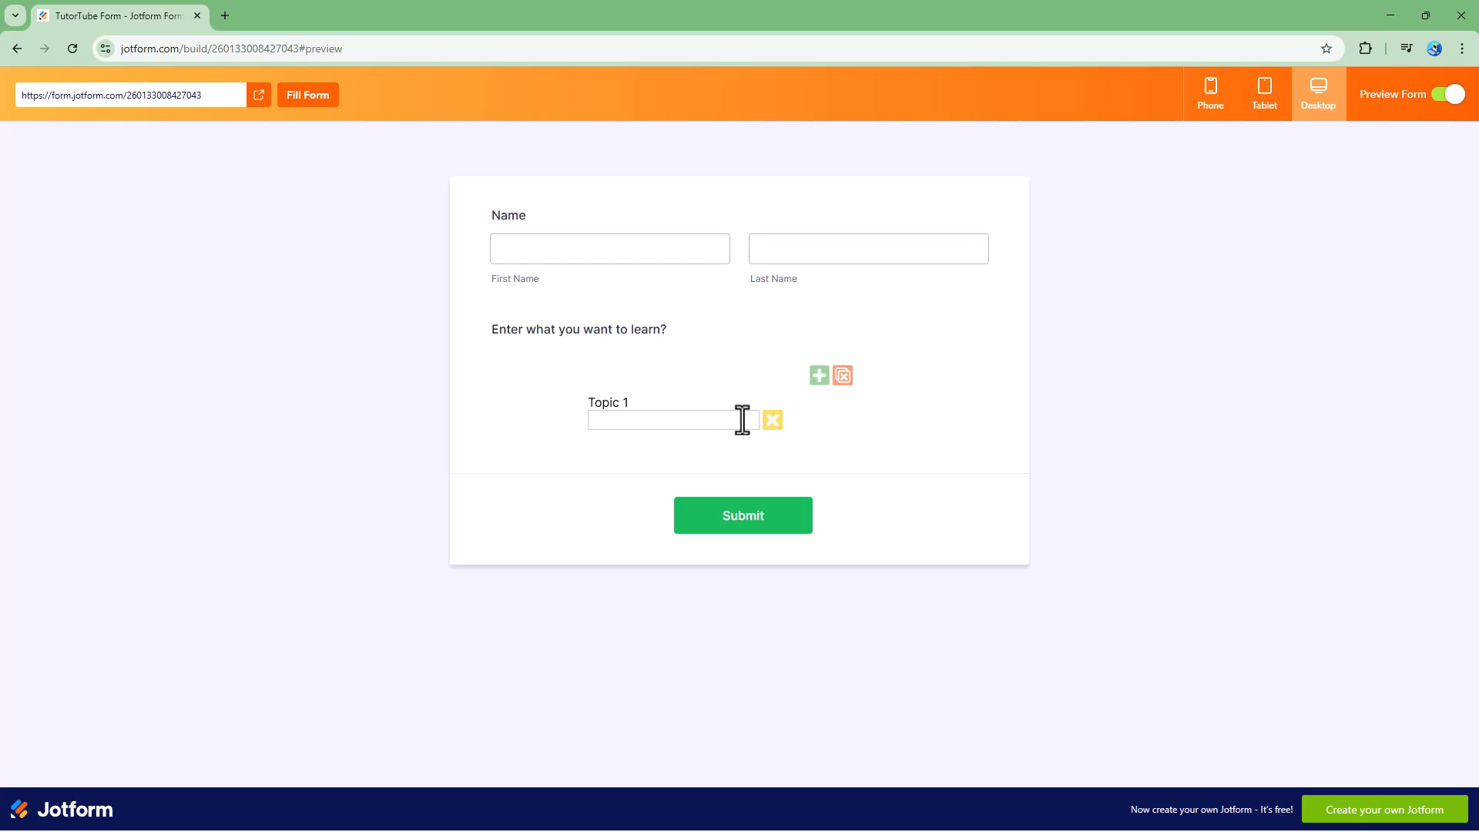
{"action": "type", "text": "Graphics Design"}
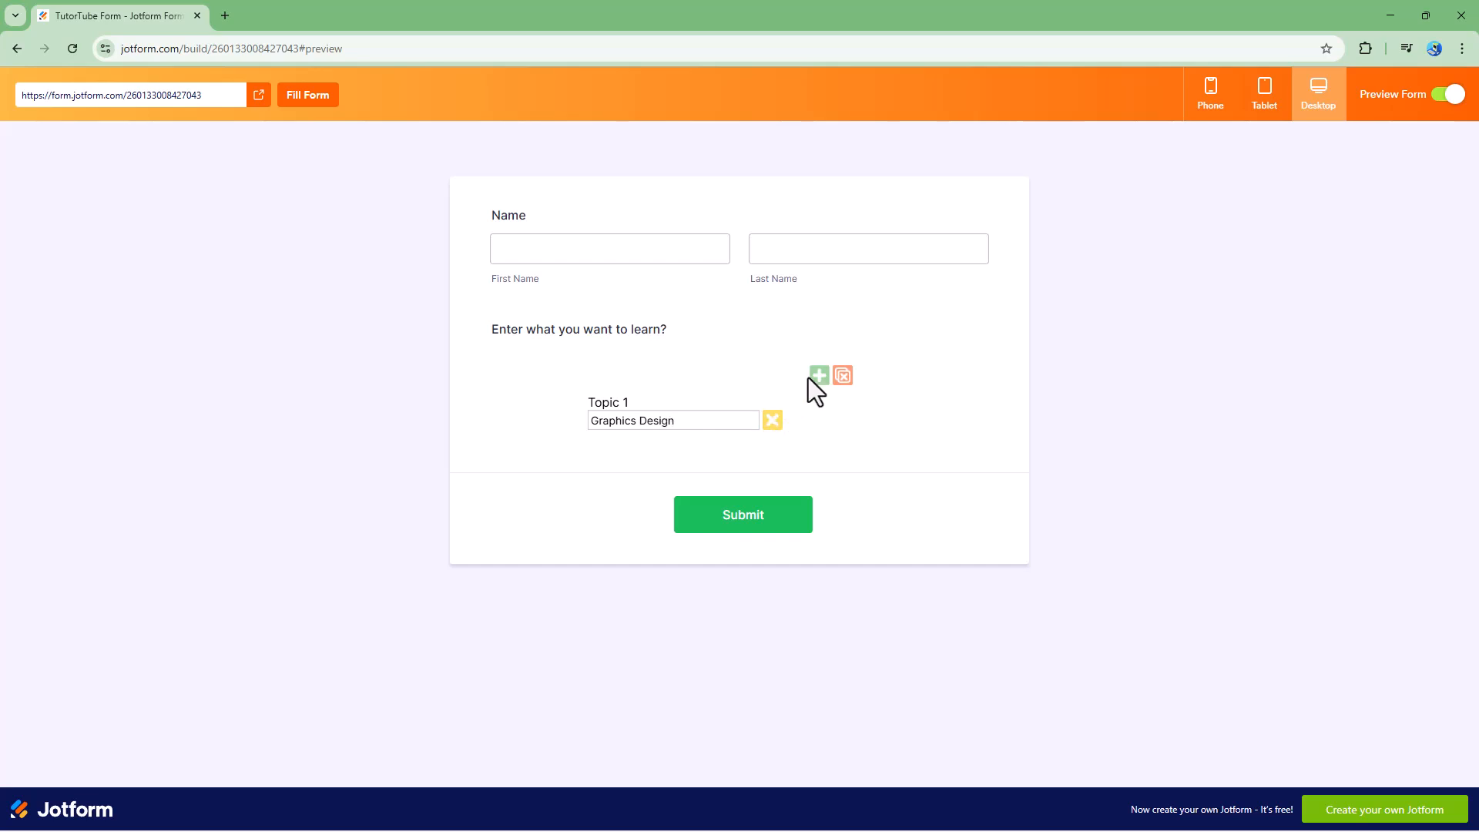
{"action": "left_click", "coordinate": [819, 376]}
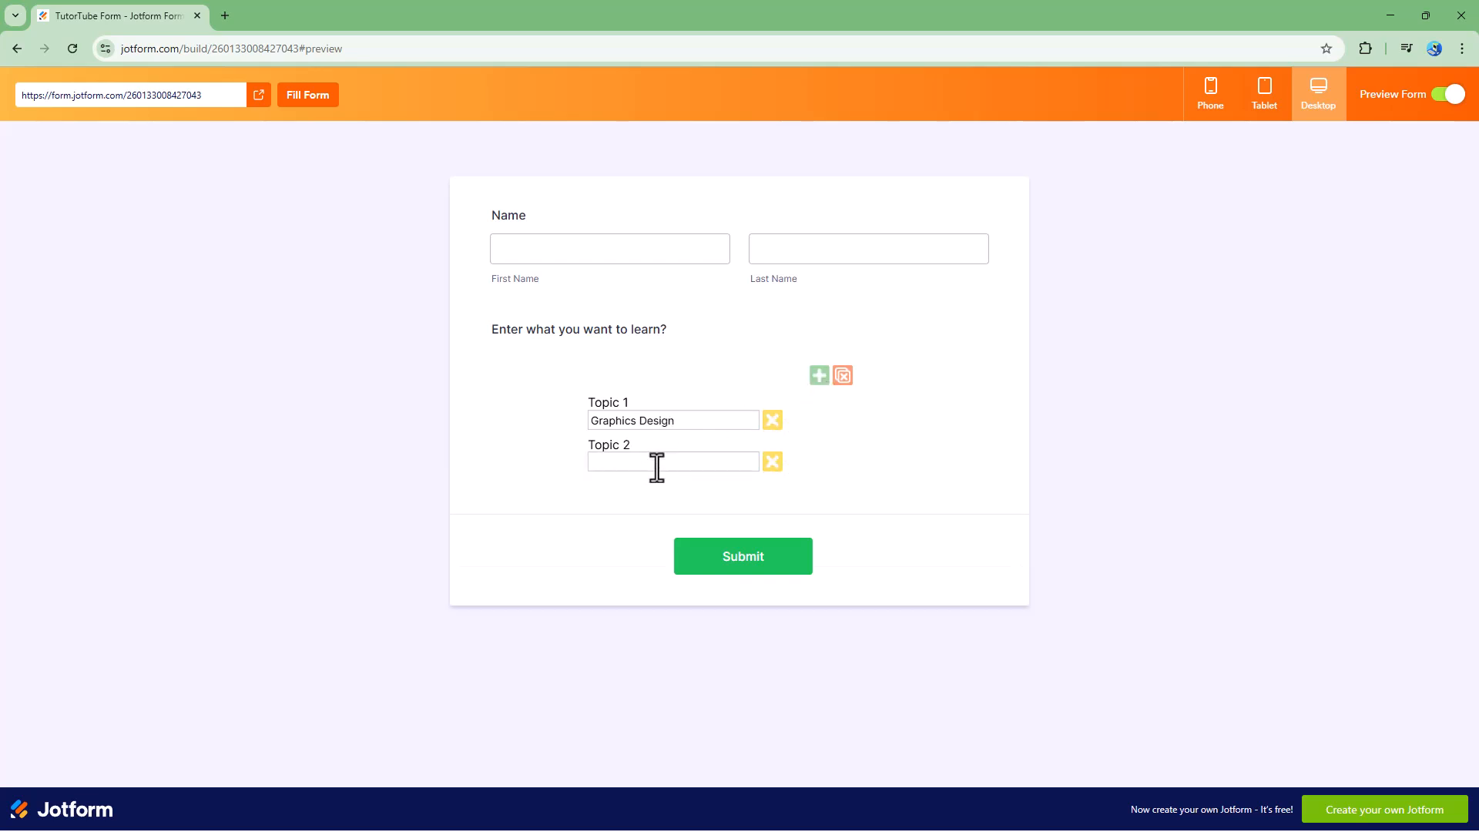
{"action": "type", "text": "Animation"}
Add a third topic for project management, correct its first letter to P, and remove the Animation topic.
{"action": "left_click", "coordinate": [818, 376]}
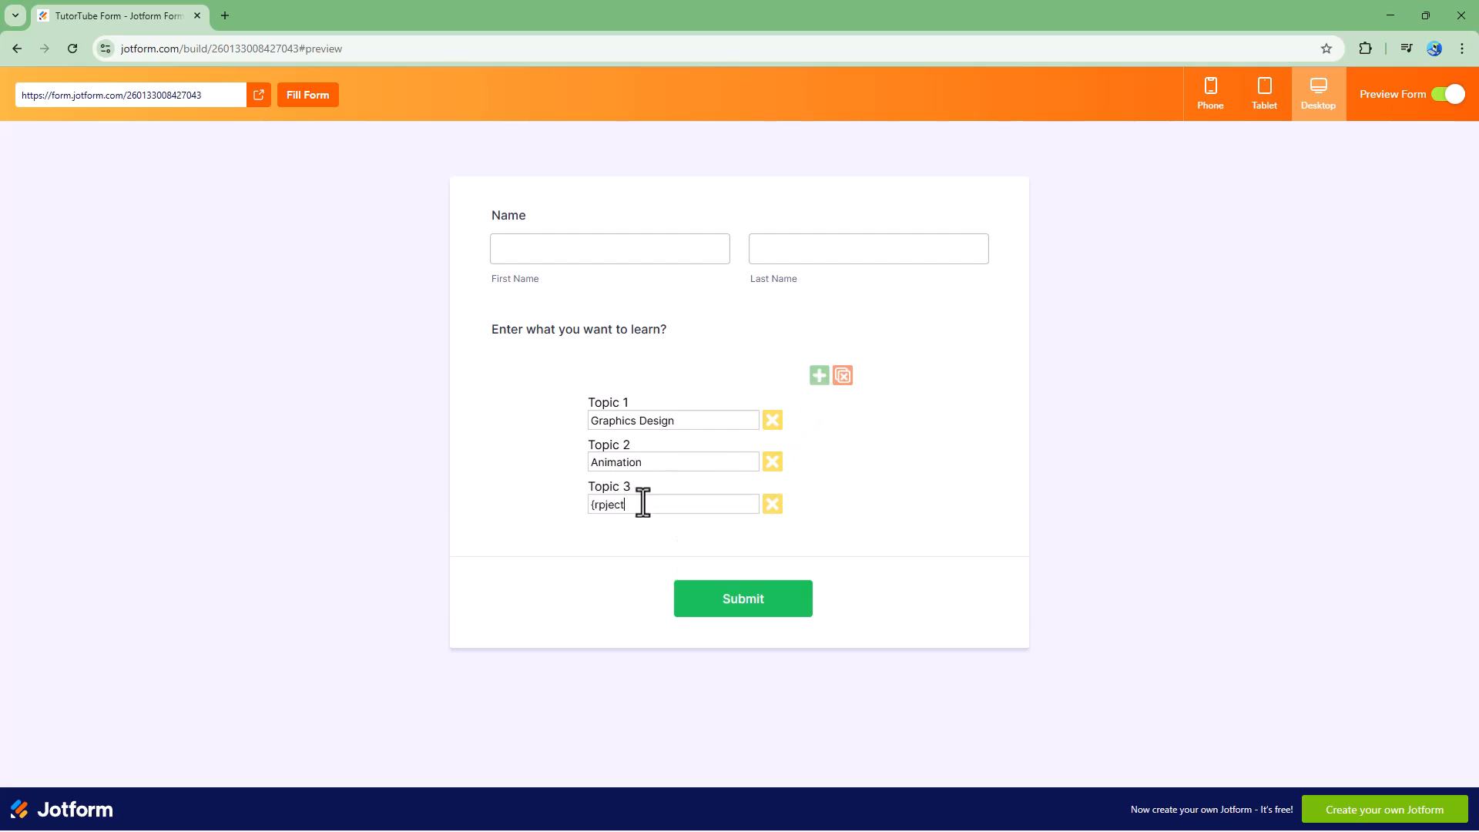
{"action": "left_click", "coordinate": [598, 506]}
{"action": "key", "text": "BackSpace"}
{"action": "type", "text": "P"}
{"action": "left_click", "coordinate": [773, 463]}
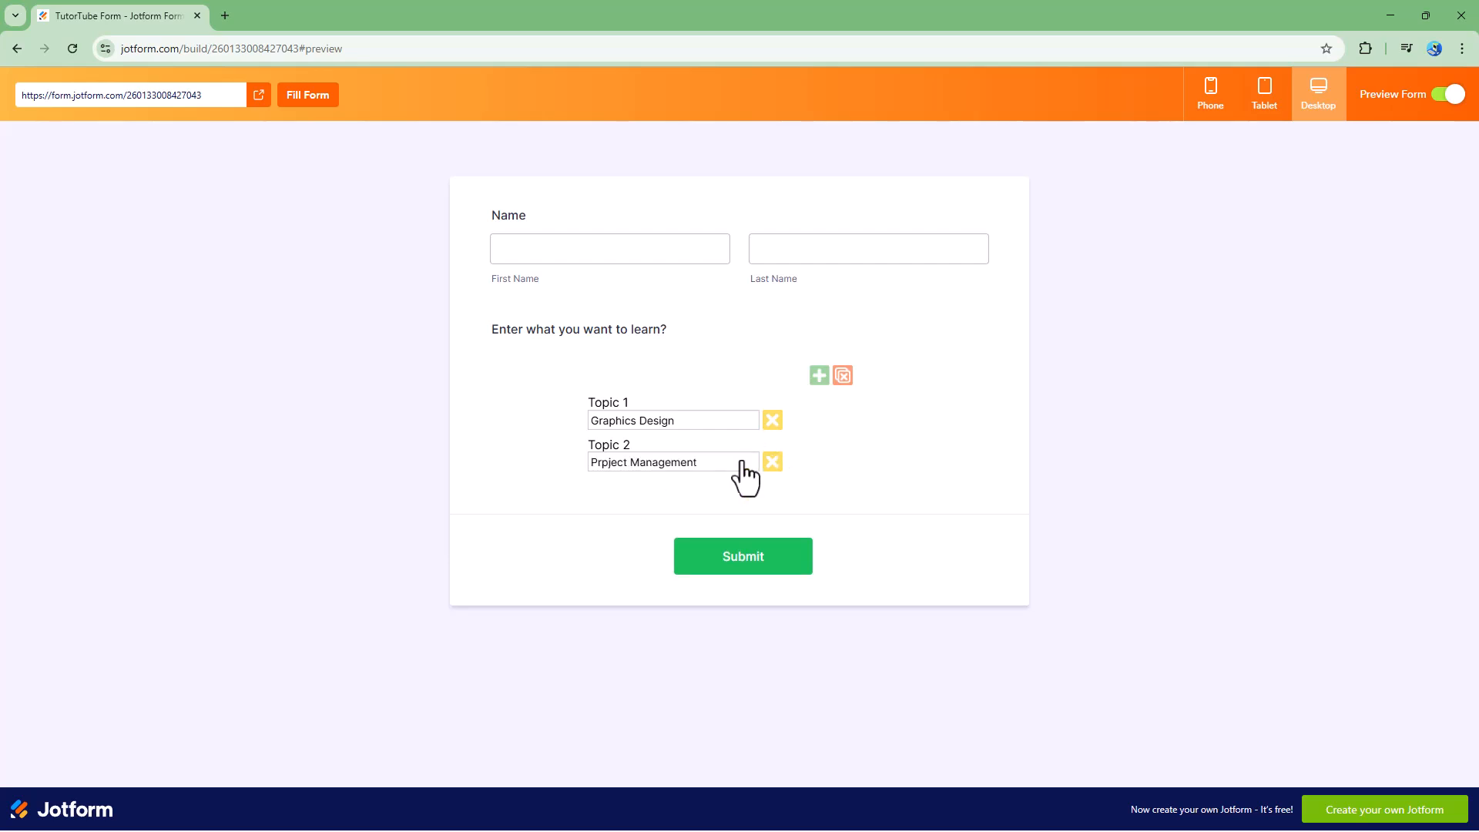
Correct the second topic's spelling to Project Management and add an empty third topic.
{"action": "left_click", "coordinate": [603, 462]}
{"action": "key", "text": "Delete"}
{"action": "left_click", "coordinate": [819, 376]}
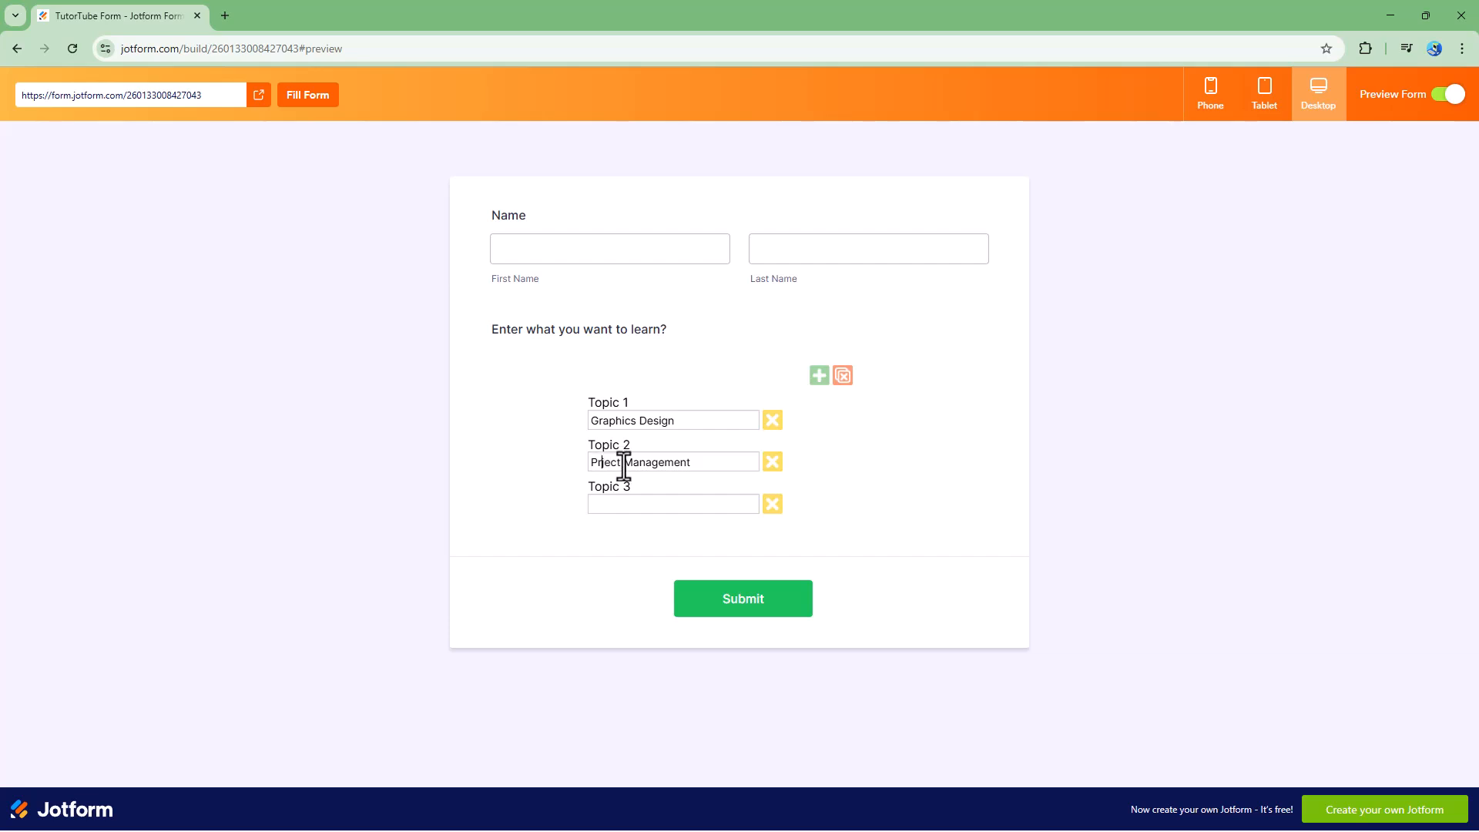
{"action": "key", "text": "Delete"}
{"action": "type", "text": "o"}
Clear all topics from the learning topics widget at once.
{"action": "left_click", "coordinate": [844, 377]}
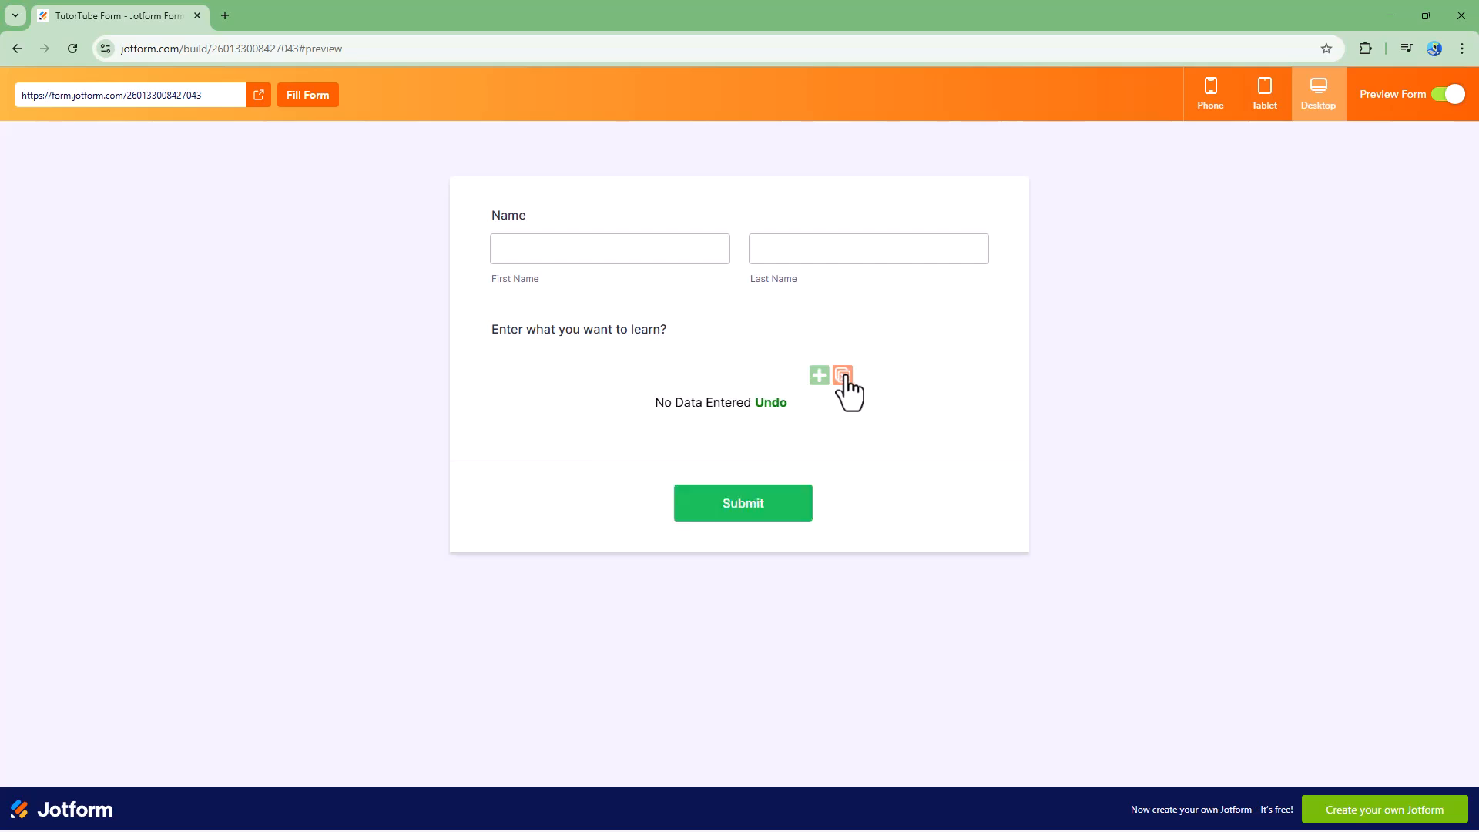